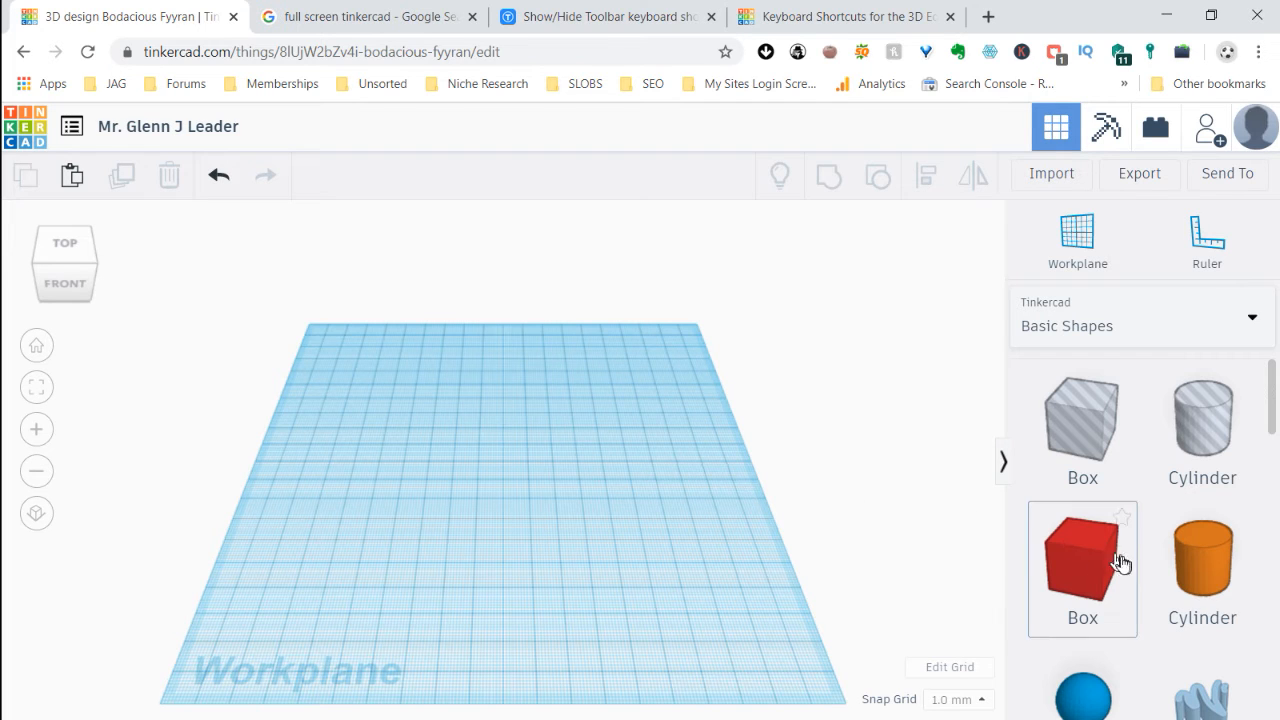
# Place a red box on the workplane and an orange cylinder beside it
pyautogui.moveTo(1080, 563); pyautogui.dragTo(512, 430)
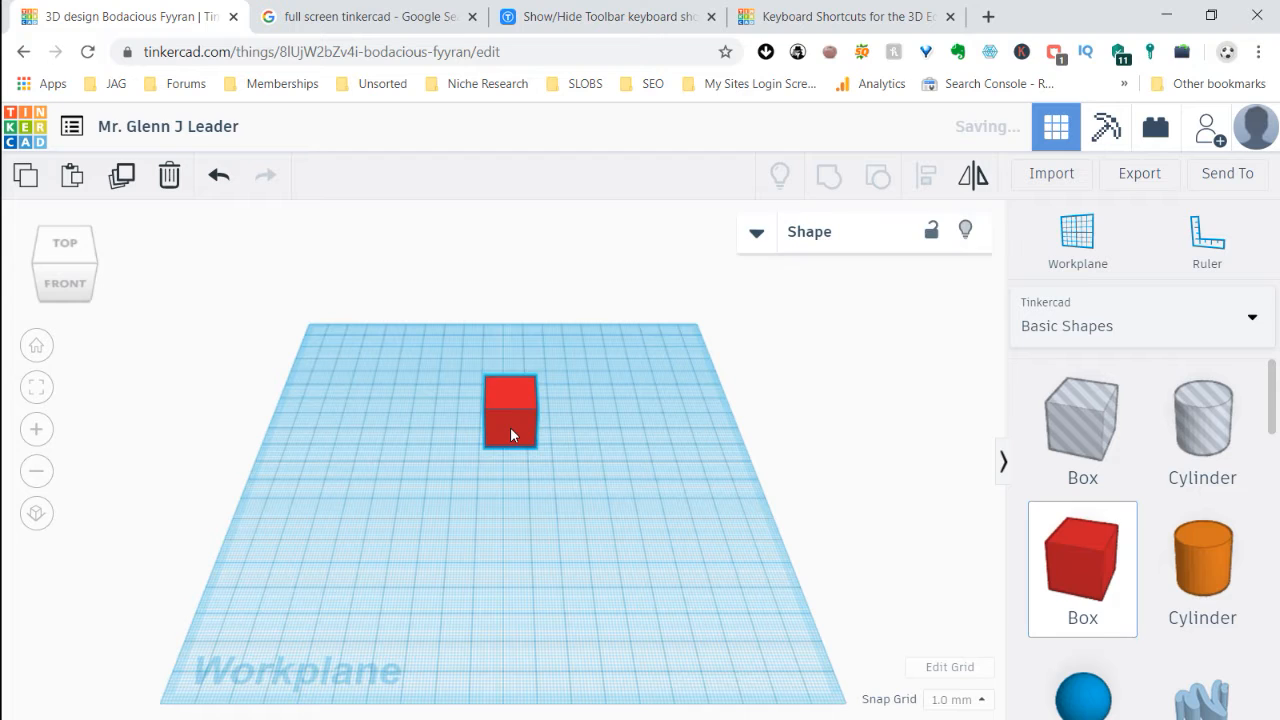
pyautogui.moveTo(1225, 573); pyautogui.dragTo(624, 460)
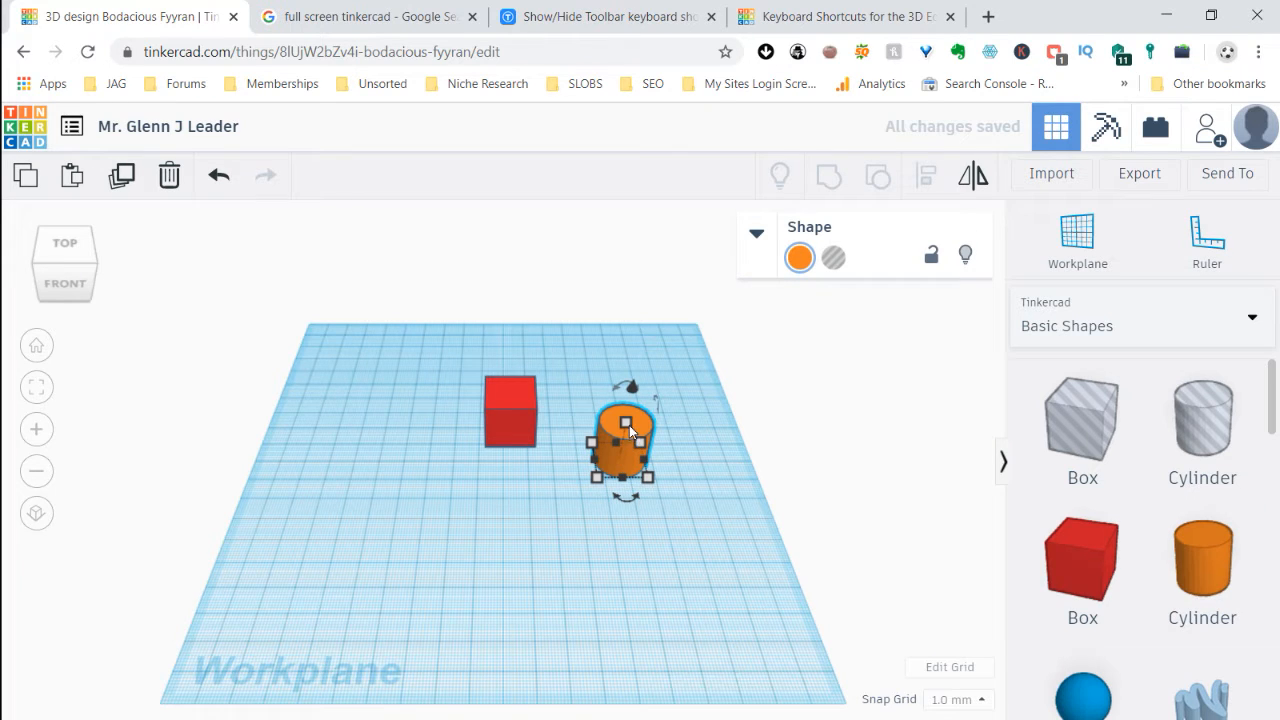
# Flatten the red box to about 1 mm high and enlarge its base to about 34 by 34 mm
pyautogui.click(512, 392)
pyautogui.moveTo(512, 392); pyautogui.dragTo(513, 422)
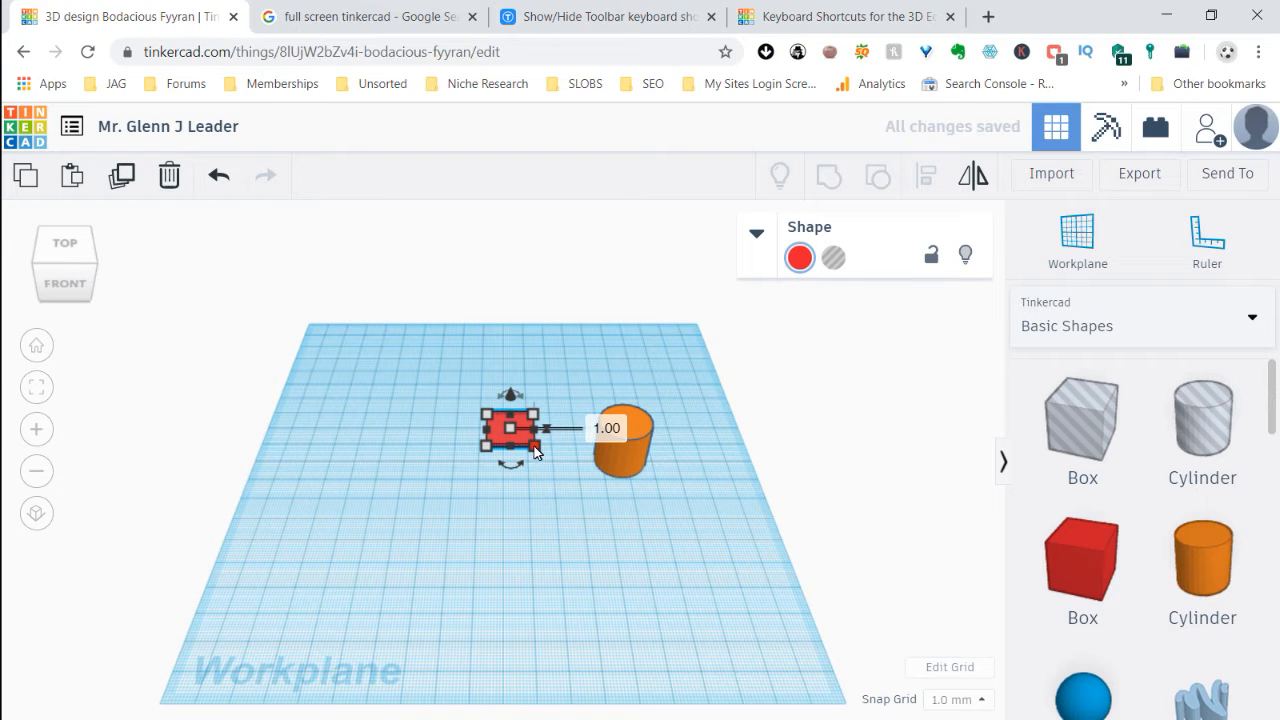
pyautogui.moveTo(535, 452); pyautogui.dragTo(567, 473)
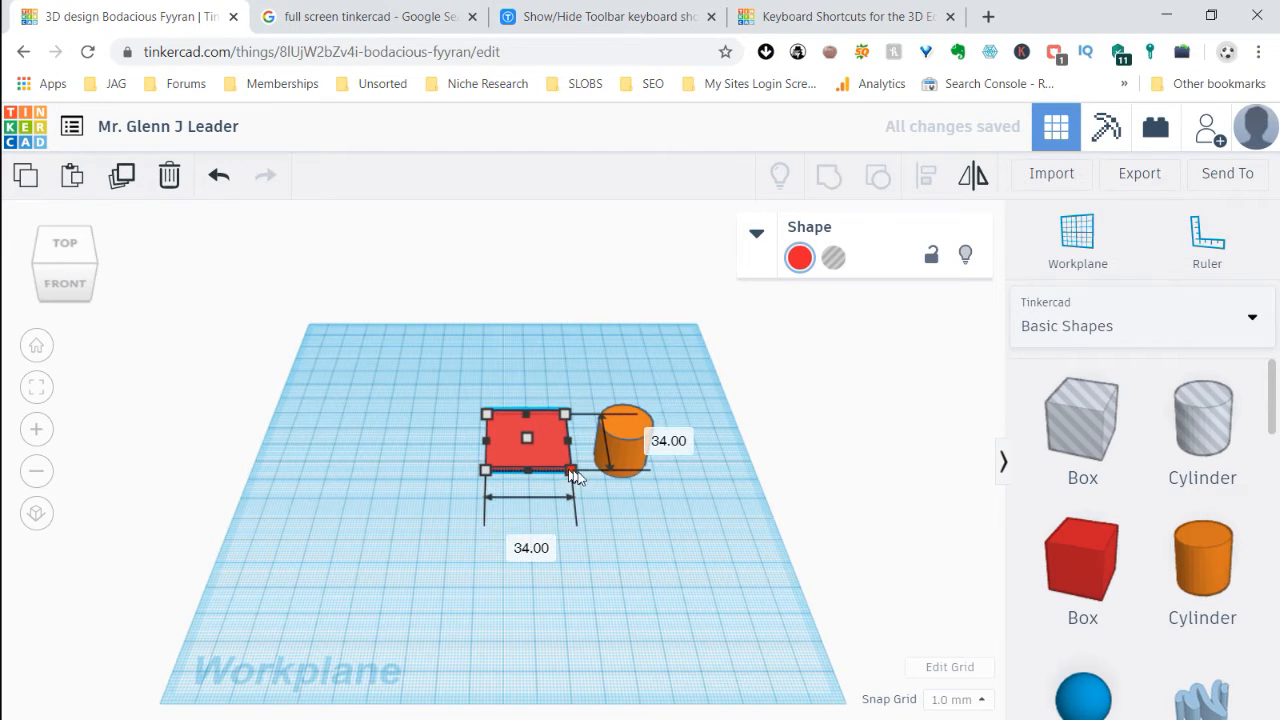
pyautogui.click(661, 519)
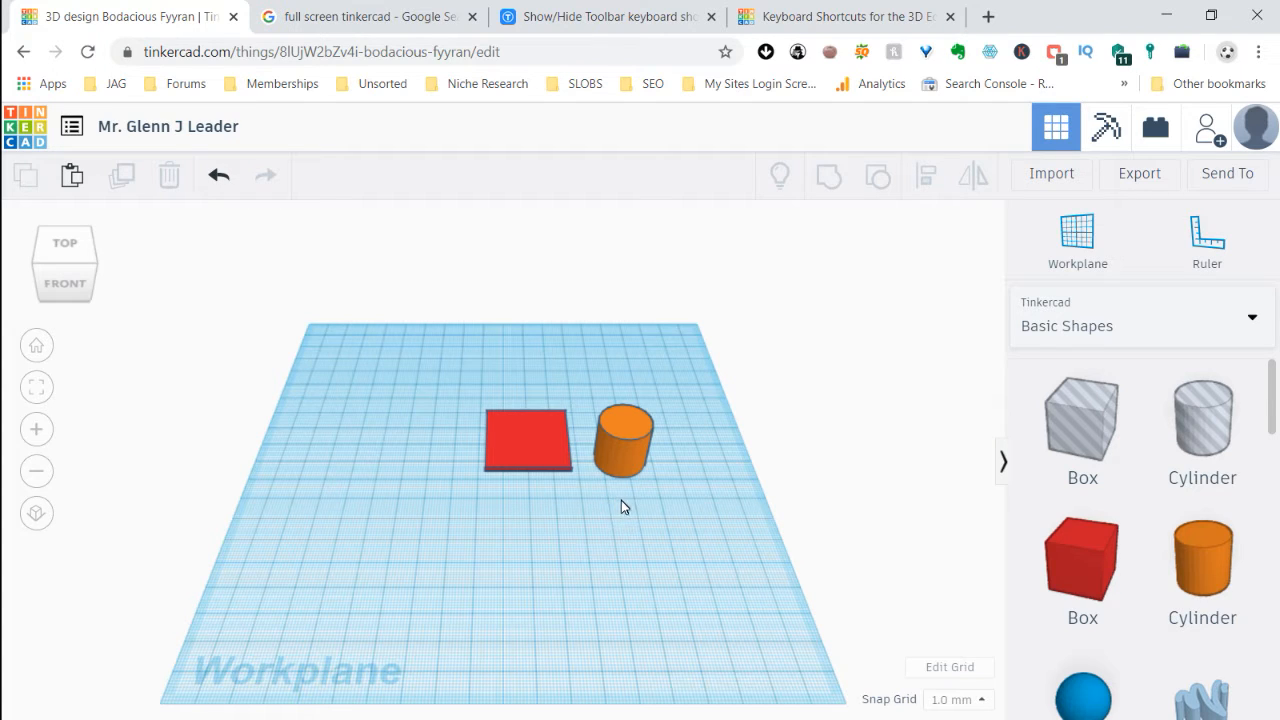
pyautogui.click(525, 447)
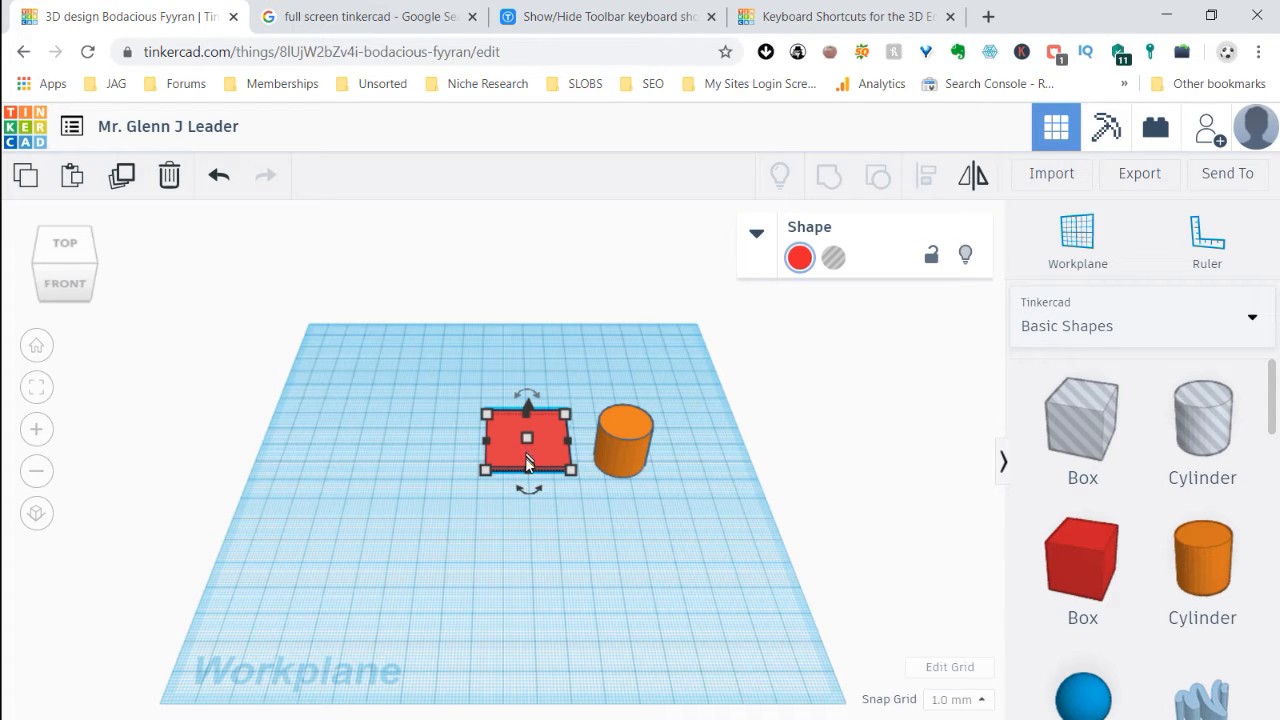
pyautogui.keyDown('shift'); pyautogui.click(618, 453); pyautogui.keyUp('shift')
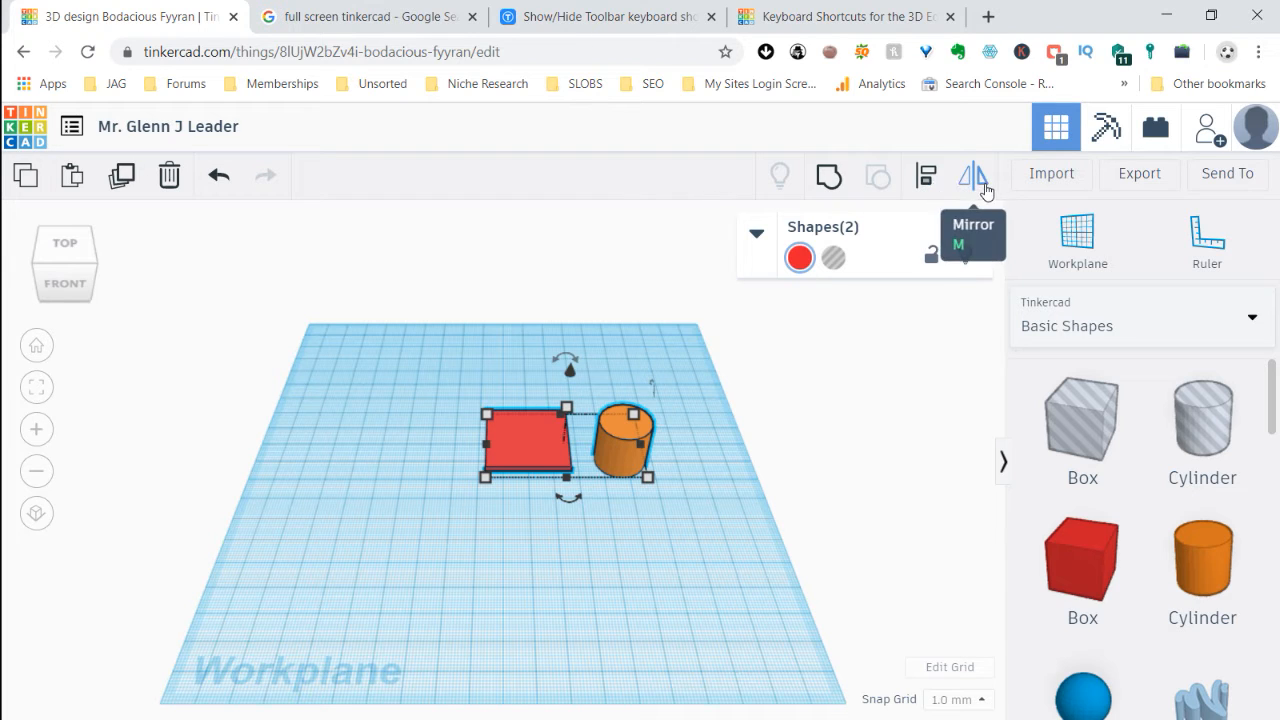
pyautogui.click(638, 514)
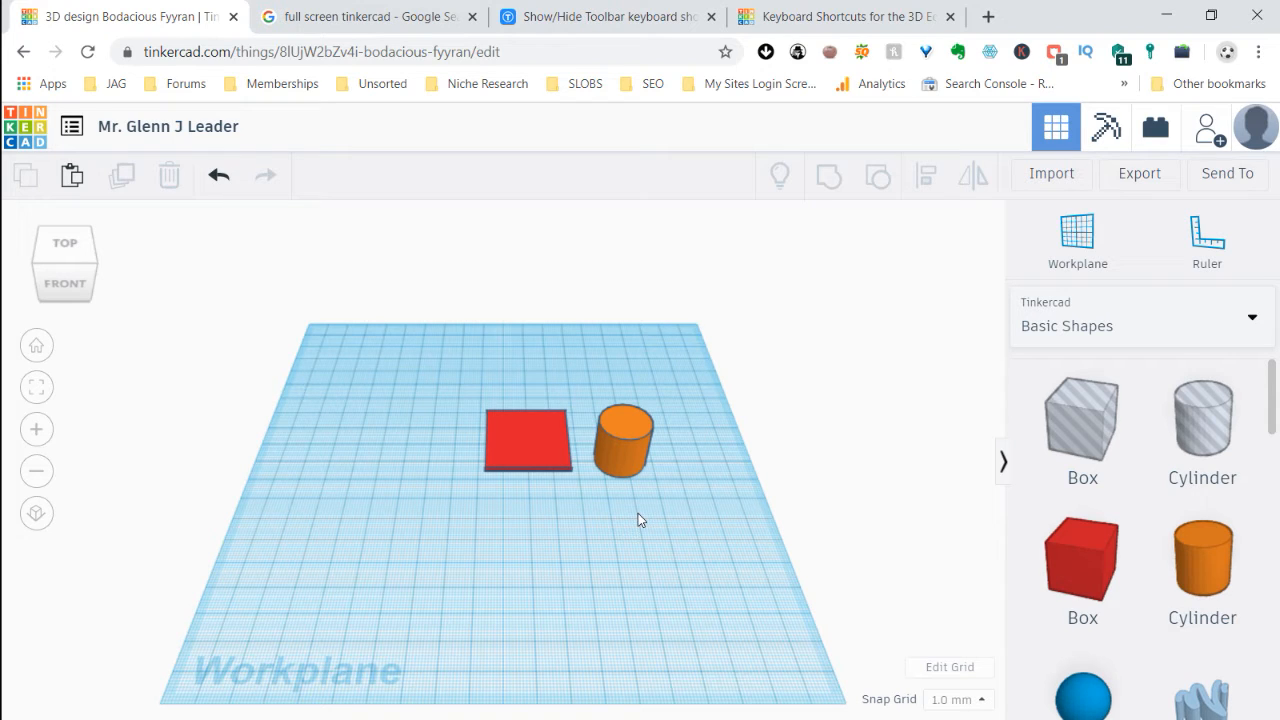
# Select the box and cylinder and align them across the width by their left edges, centers and right edges in turn
pyautogui.click(541, 452)
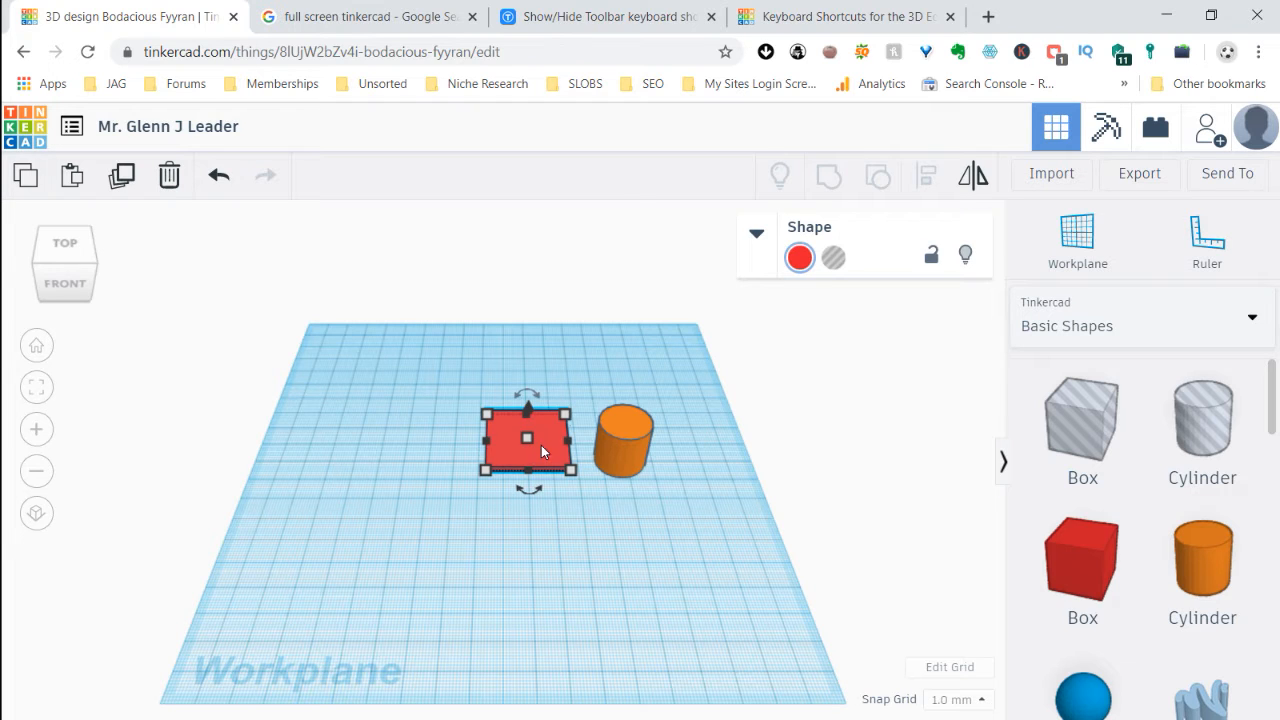
pyautogui.keyDown('shift'); pyautogui.click(626, 441); pyautogui.keyUp('shift')
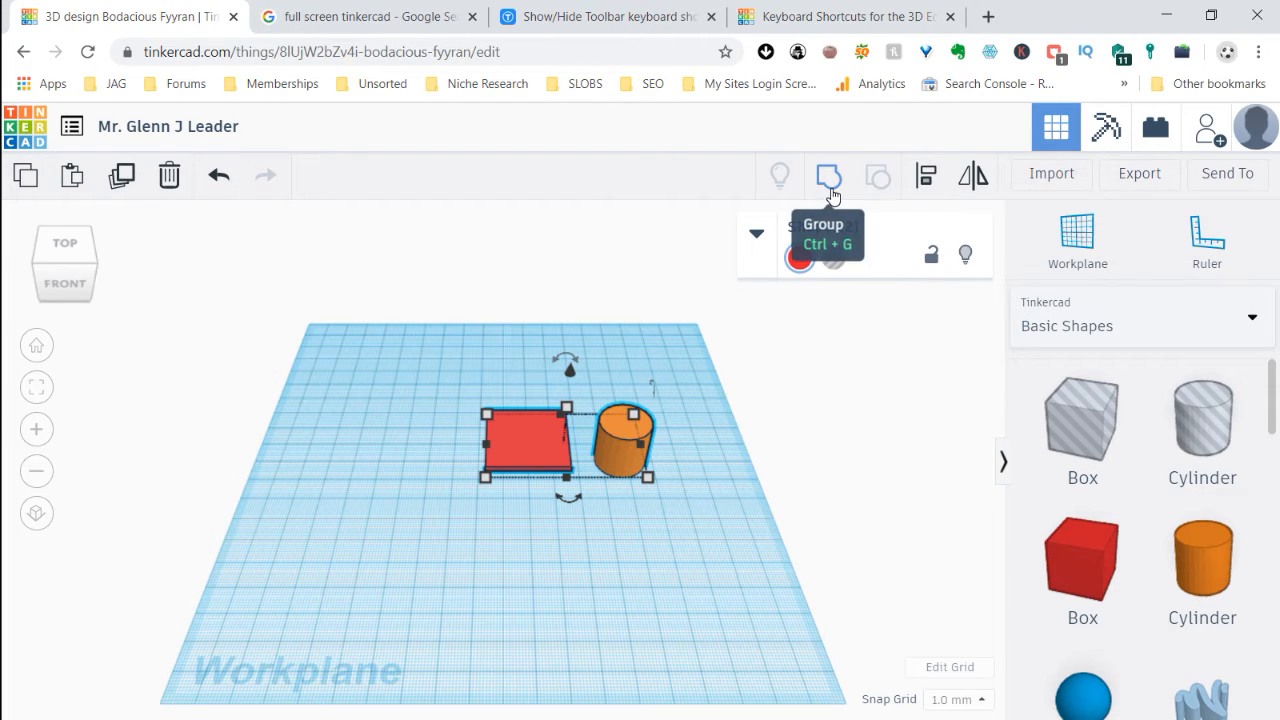
pyautogui.click(926, 177)
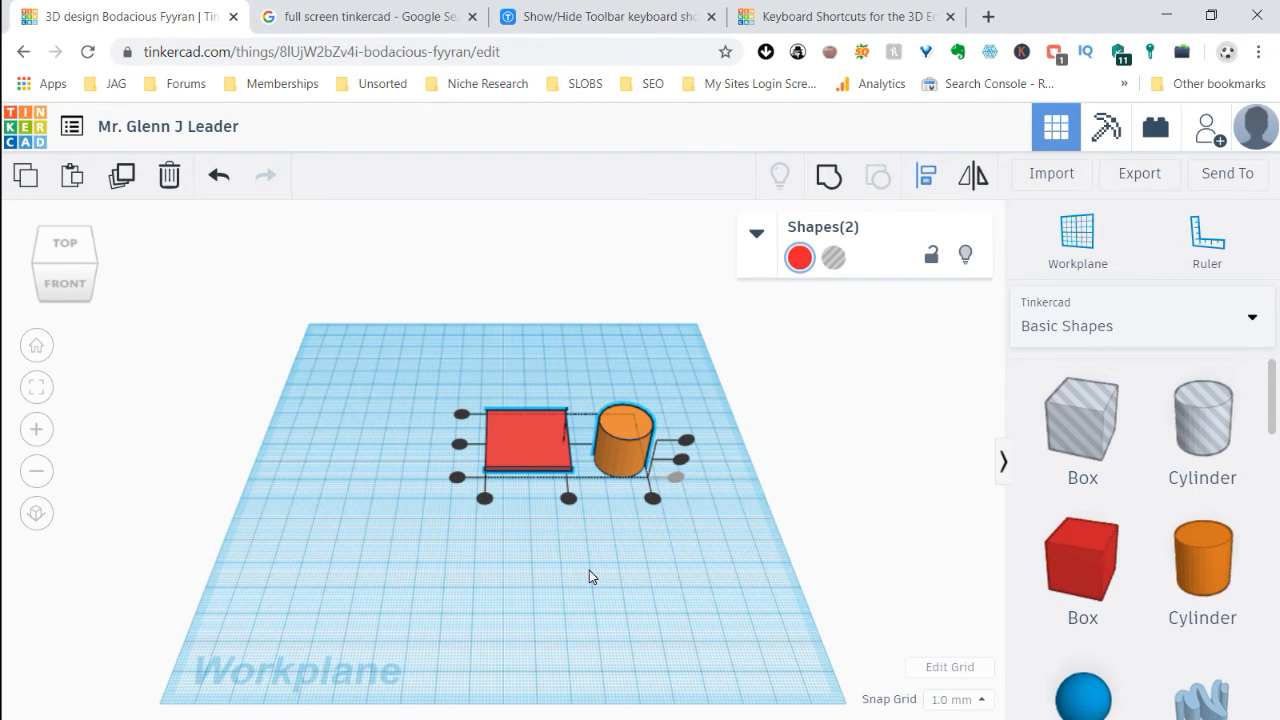
pyautogui.scroll(5, 589, 576)
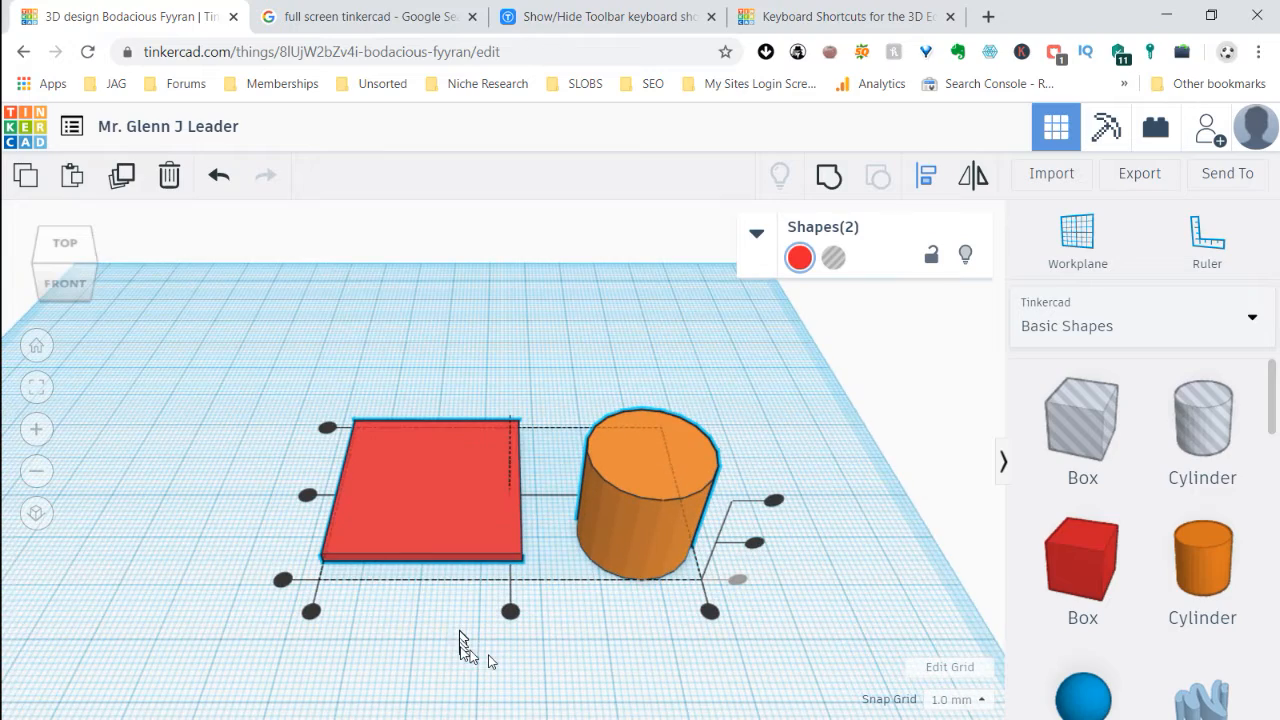
pyautogui.moveTo(832, 626); pyautogui.dragTo(832, 642, button='right')
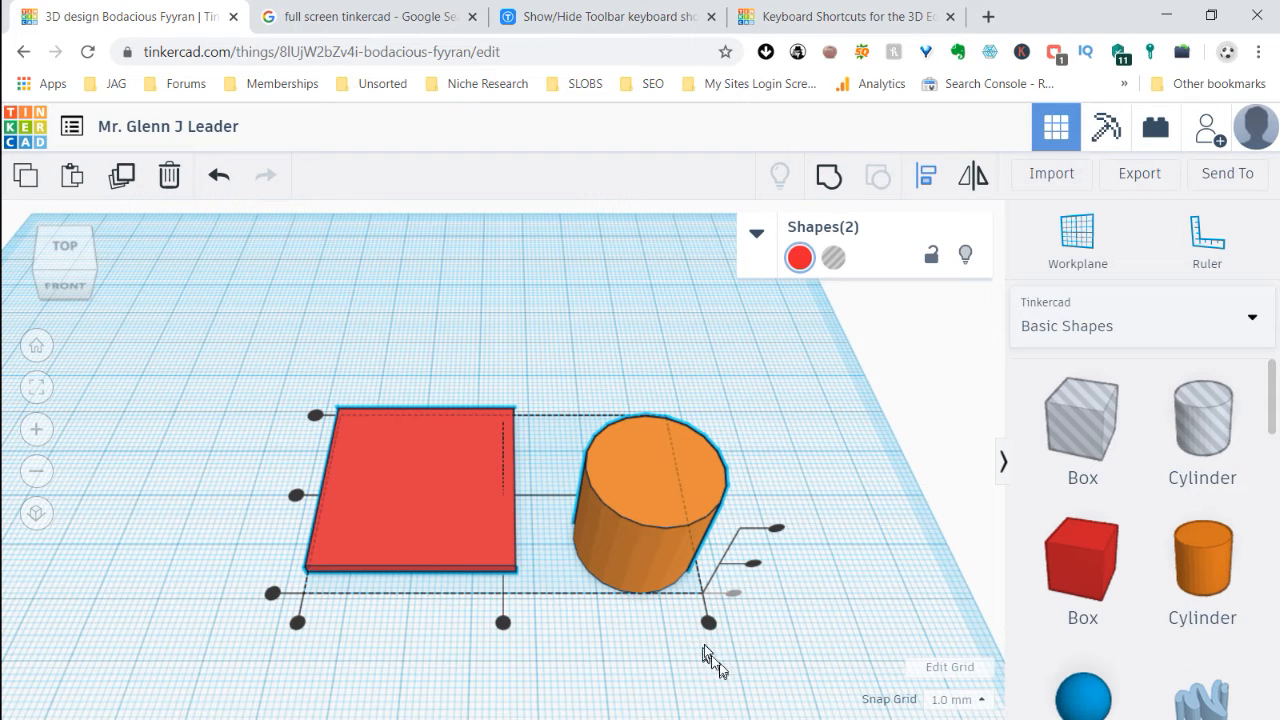
pyautogui.click(297, 623)
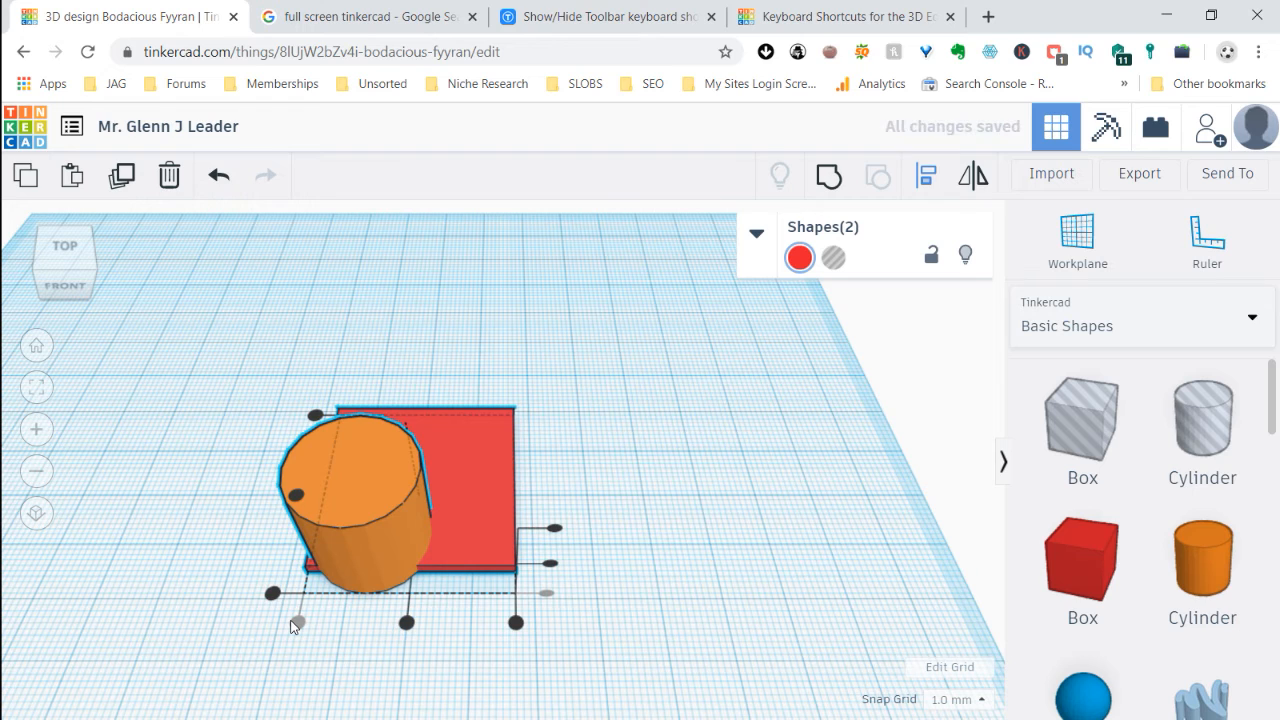
pyautogui.click(407, 623)
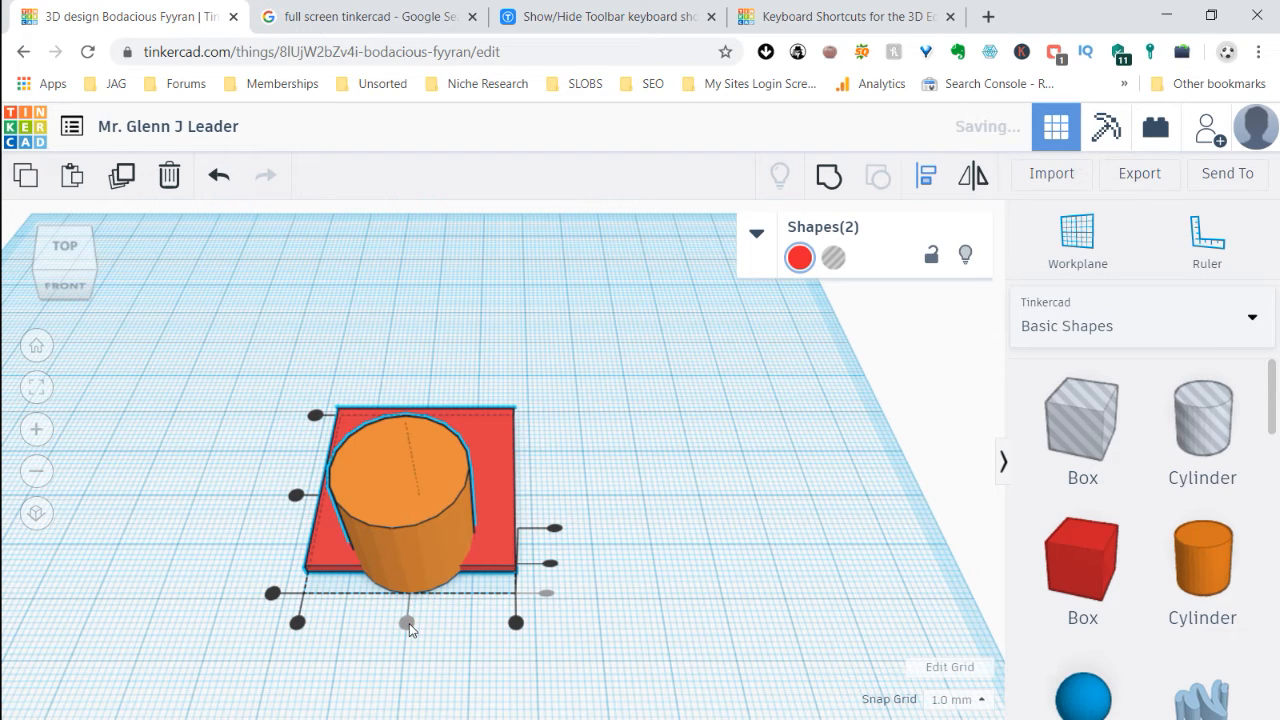
pyautogui.click(516, 623)
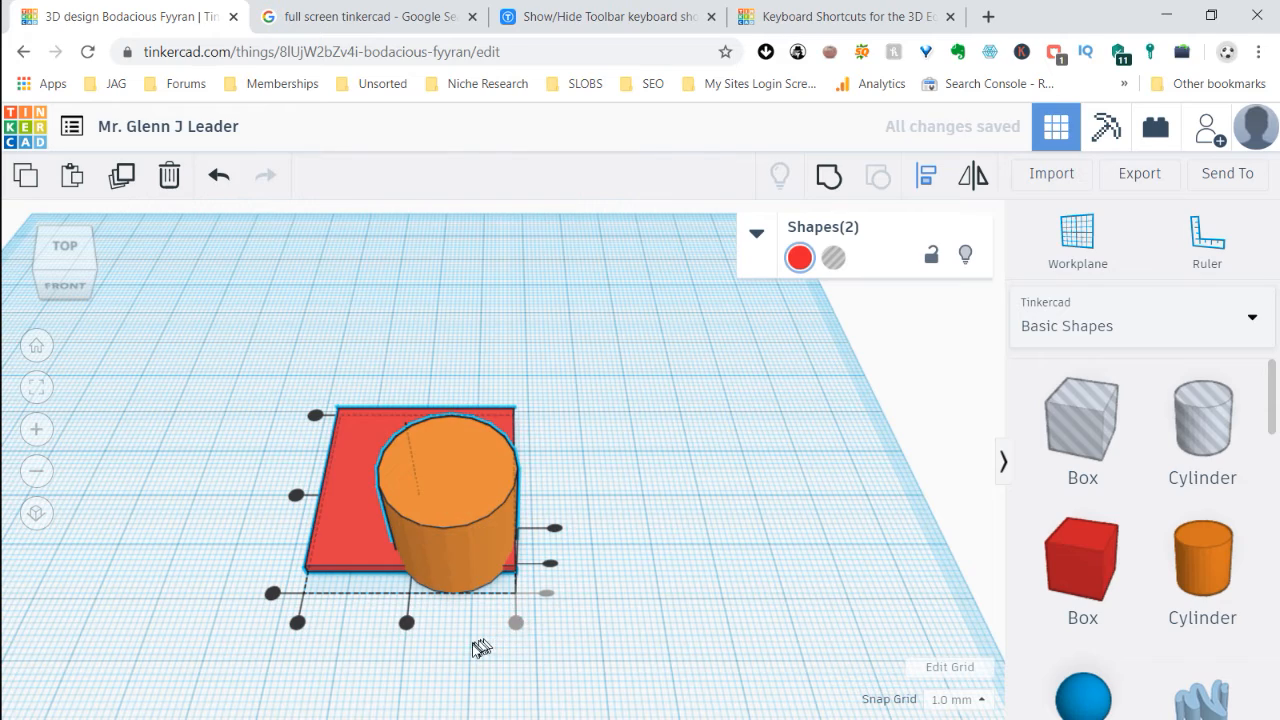
# Align the box and cylinder along the depth by their front edges, centers and back edges in turn
pyautogui.moveTo(562, 674)
pyautogui.mouseDown(button='right')
pyautogui.moveTo(550, 693)
pyautogui.moveTo(517, 694)
pyautogui.moveTo(520, 663)
pyautogui.moveTo(572, 651)
pyautogui.mouseUp(button='right')
pyautogui.press('l')
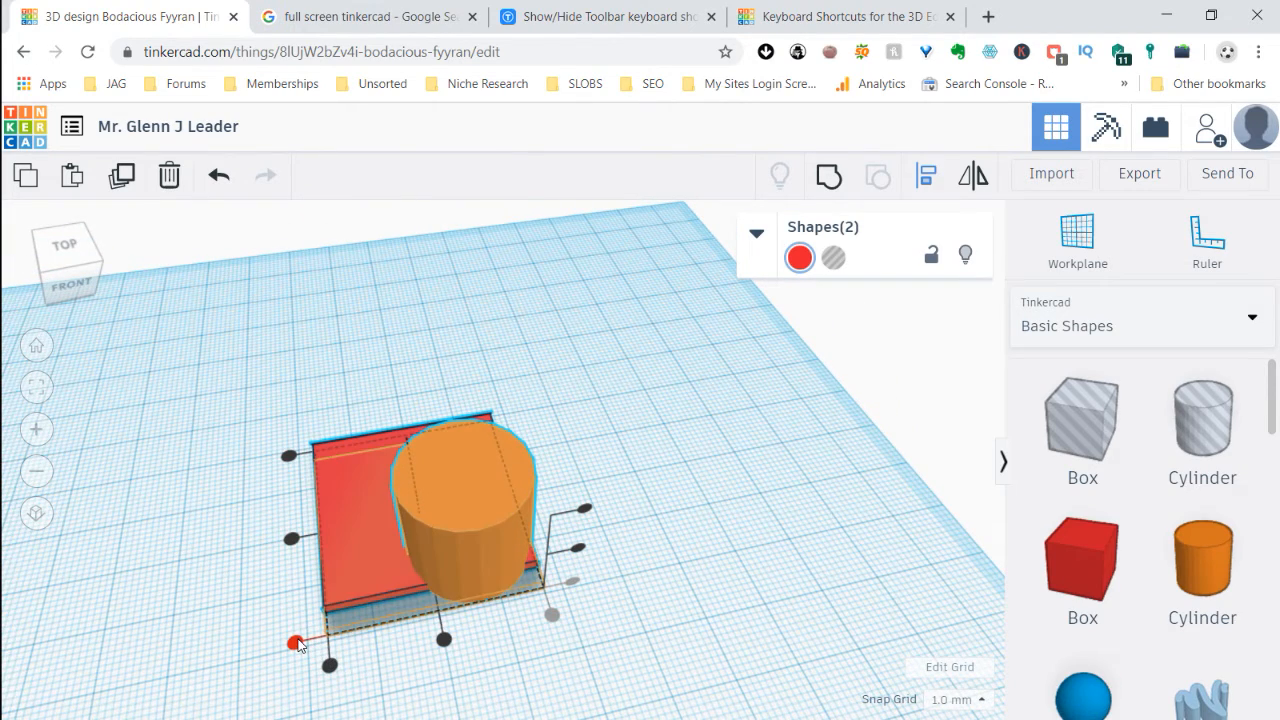
pyautogui.click(296, 643)
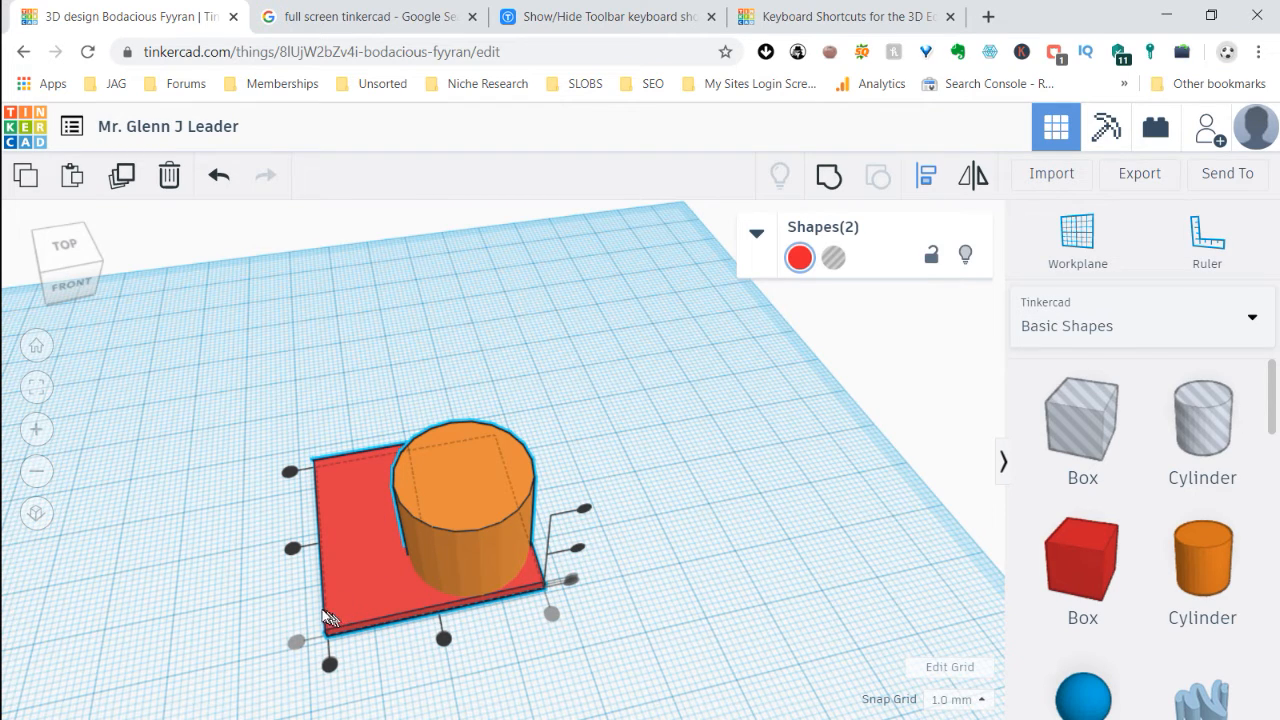
pyautogui.click(291, 549)
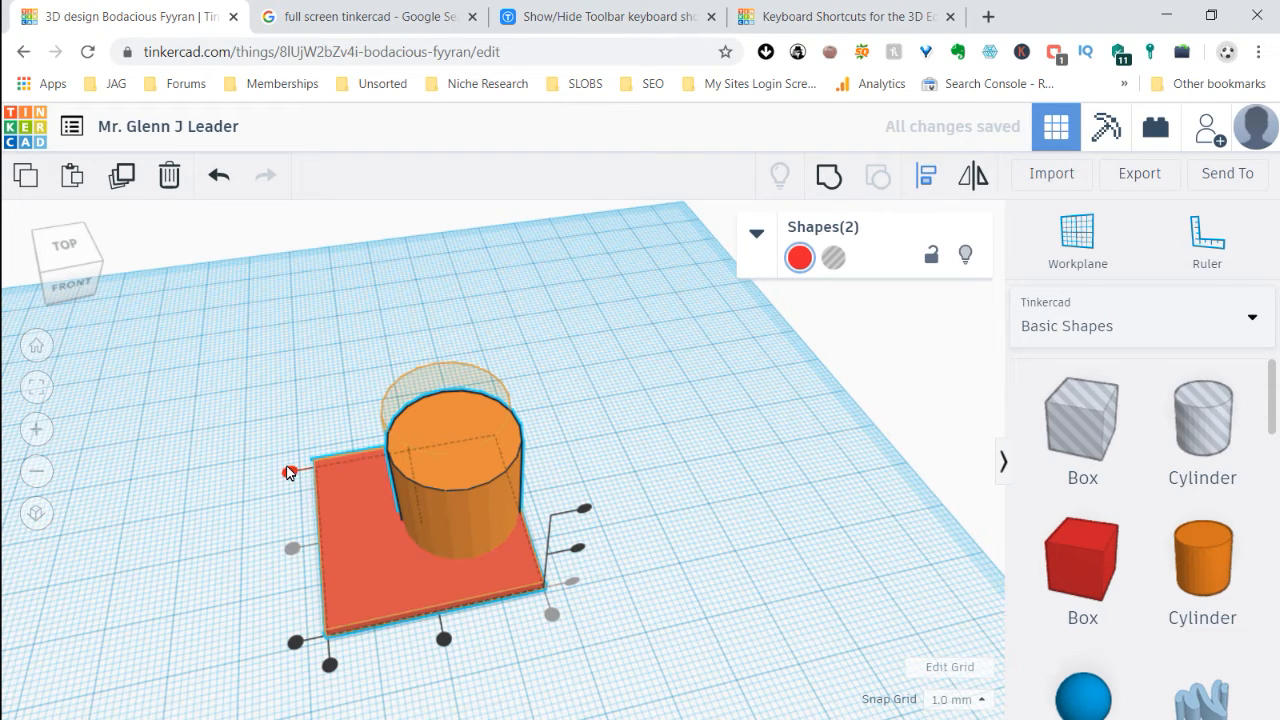
pyautogui.click(289, 471)
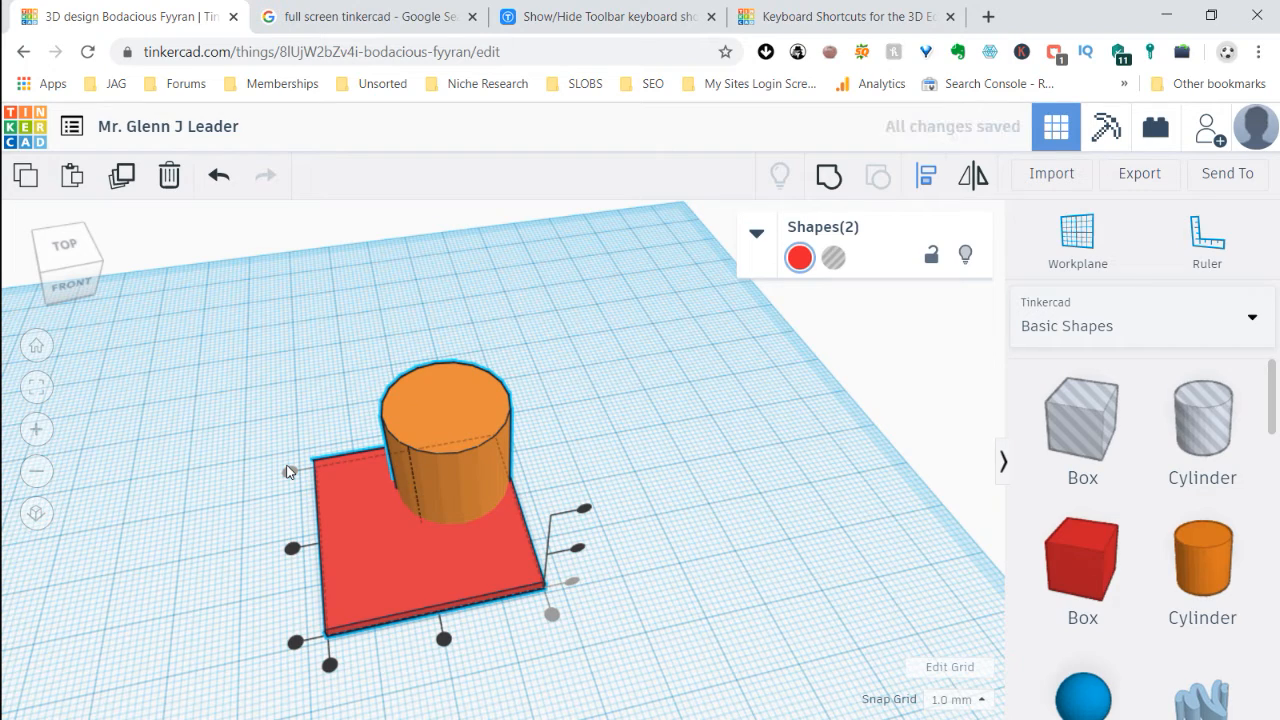
# Center the cylinder on the box in both depth and width with Align
pyautogui.moveTo(775, 580); pyautogui.dragTo(750, 712, button='right')
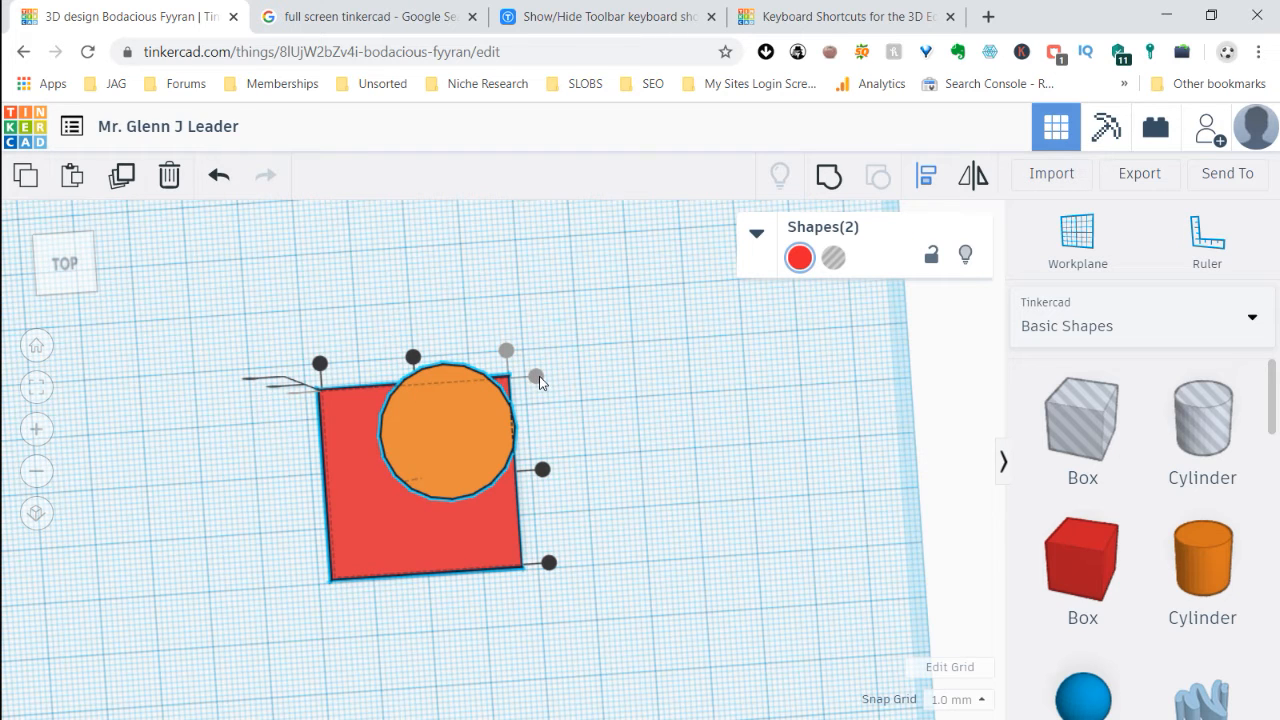
pyautogui.moveTo(666, 540); pyautogui.dragTo(660, 449, button='right')
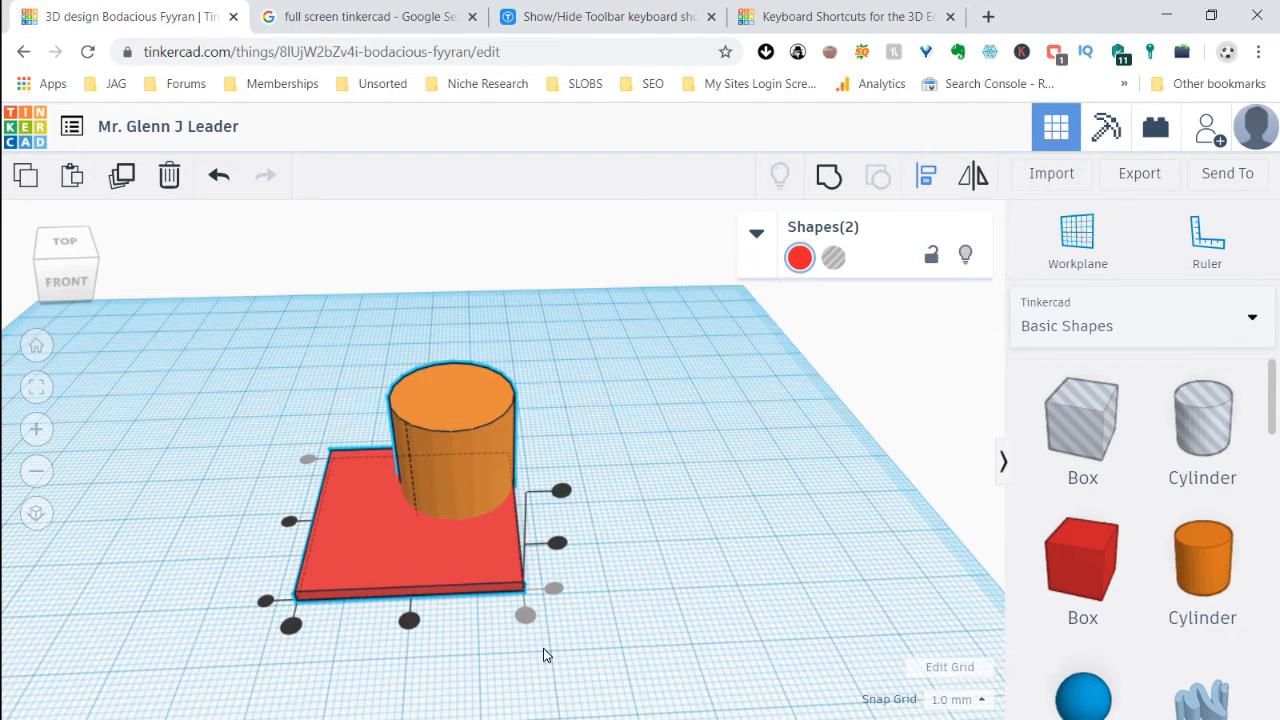
pyautogui.click(289, 523)
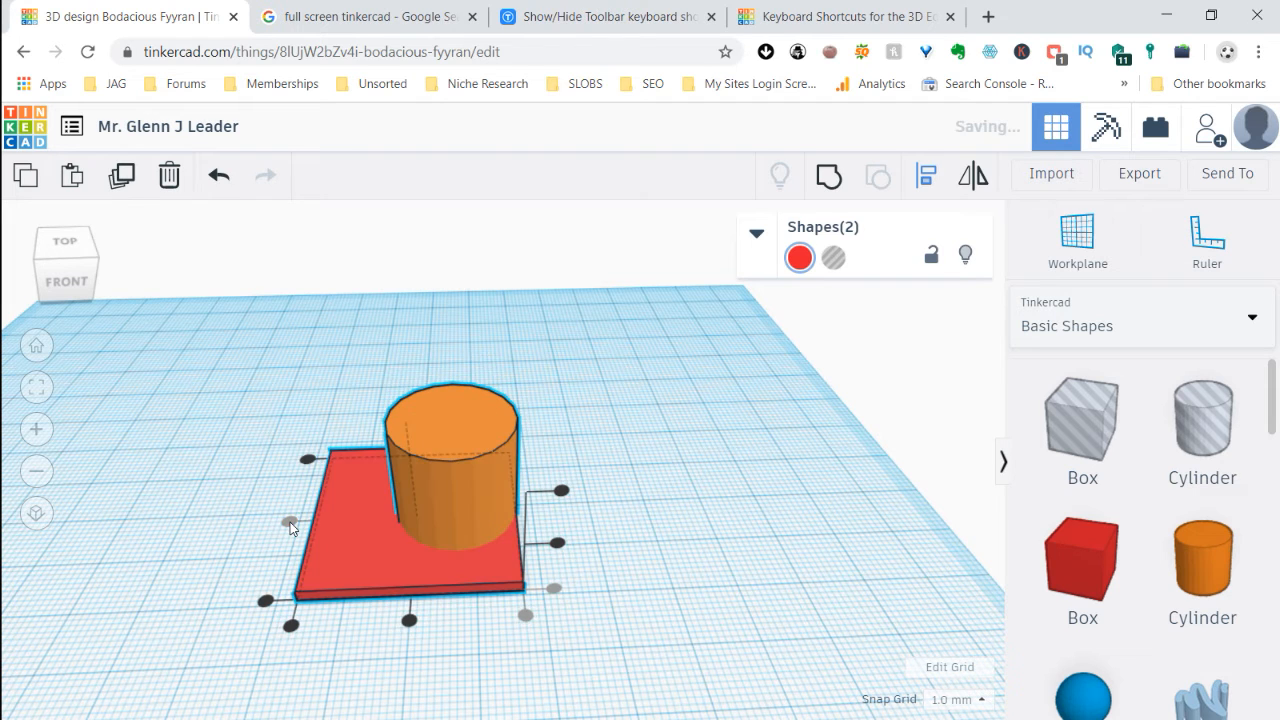
pyautogui.click(410, 622)
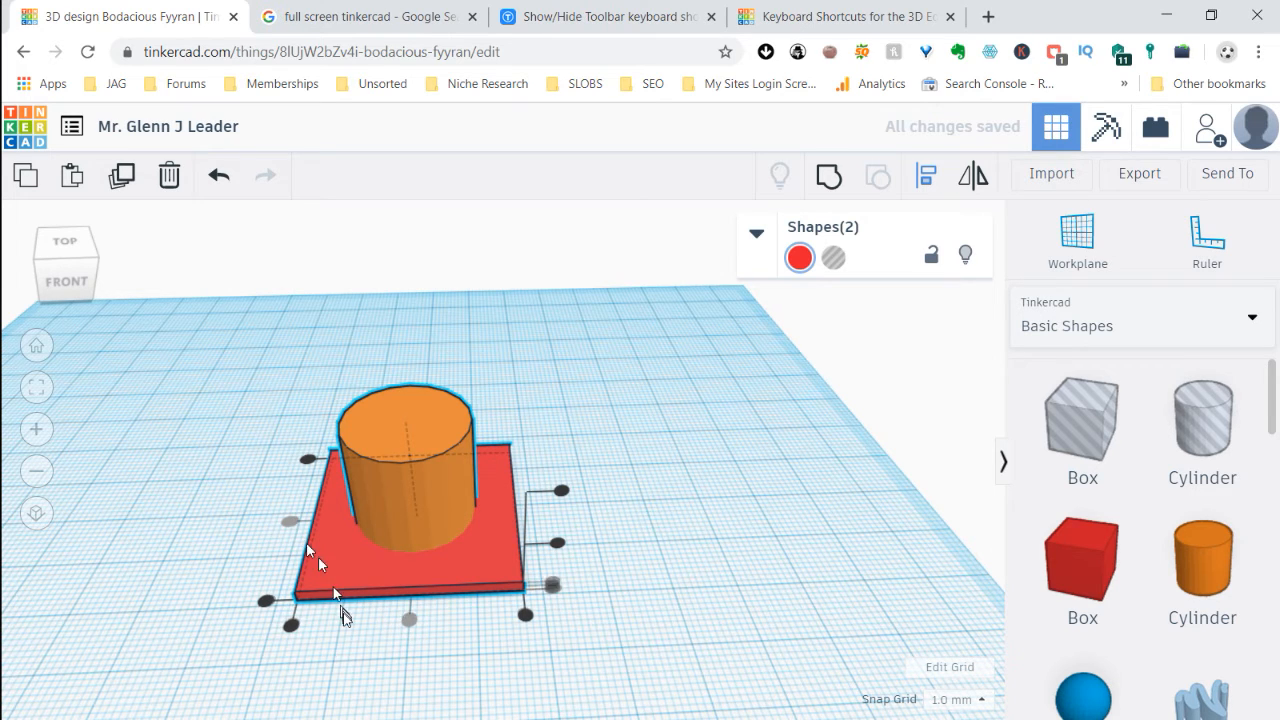
# Align the cylinder to the box's left edge, and realign both shapes by their centers across the width
pyautogui.click(292, 626)
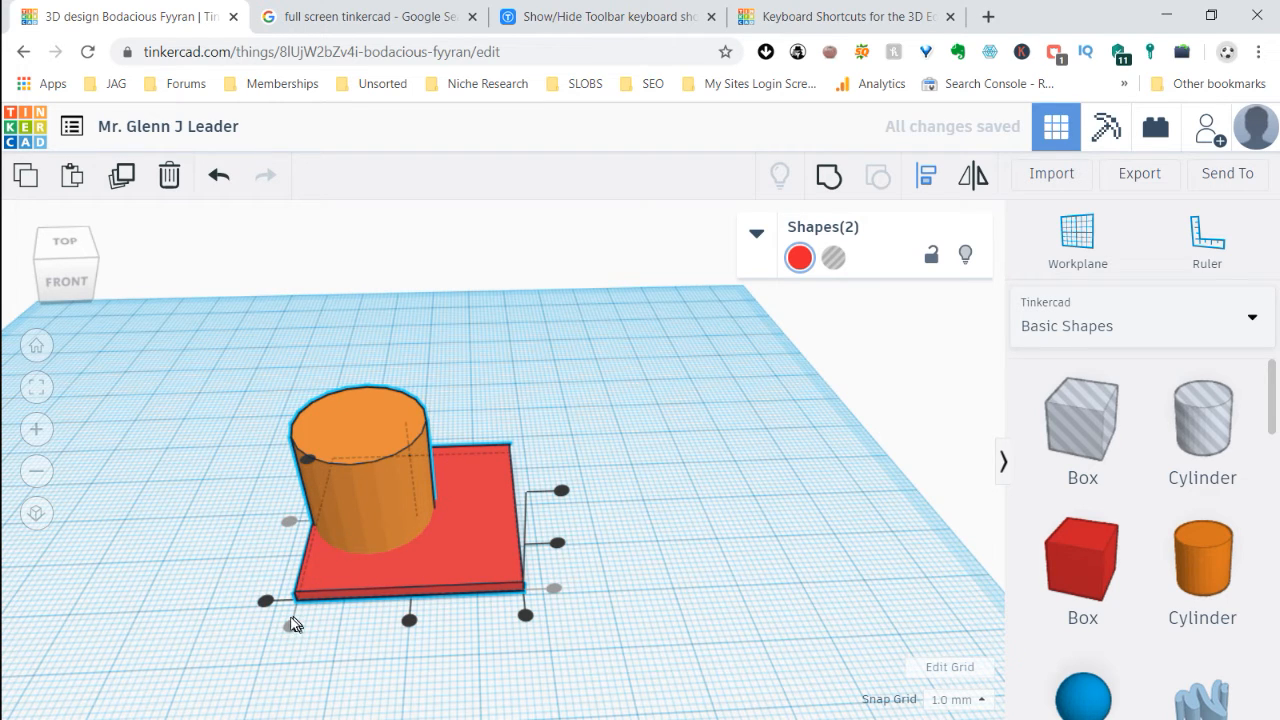
pyautogui.click(290, 627)
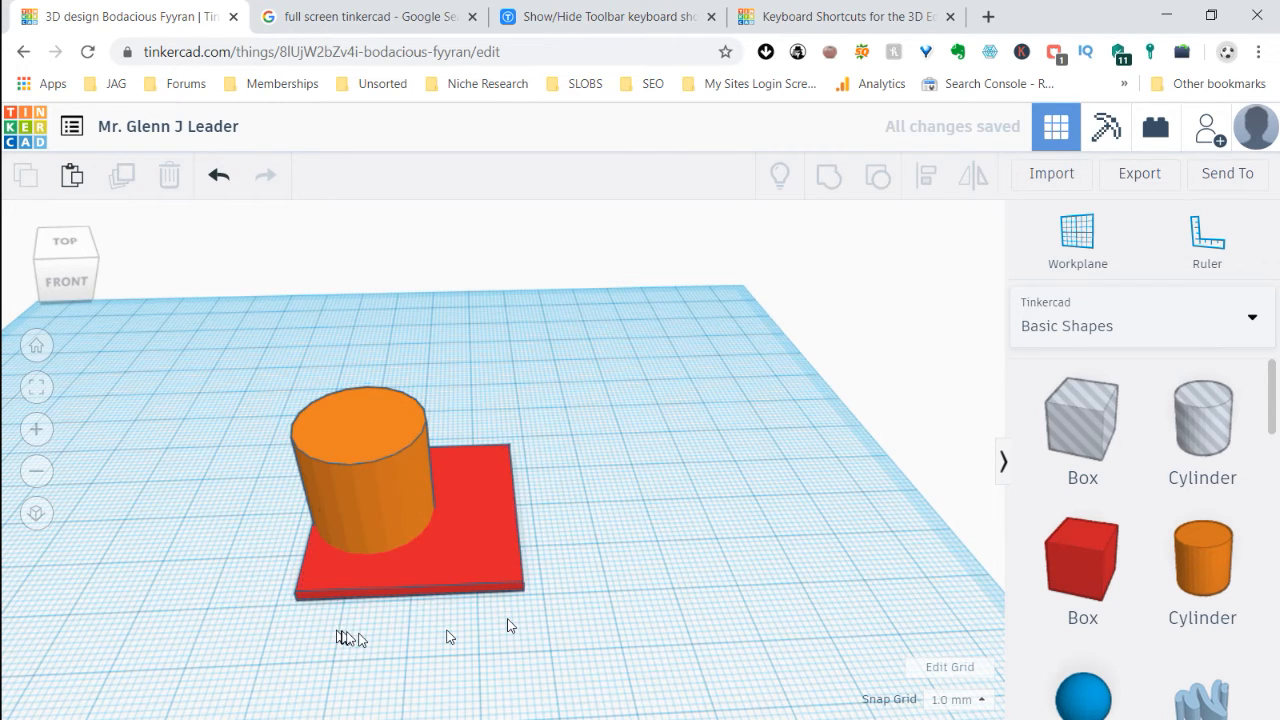
pyautogui.moveTo(607, 631); pyautogui.dragTo(262, 392)
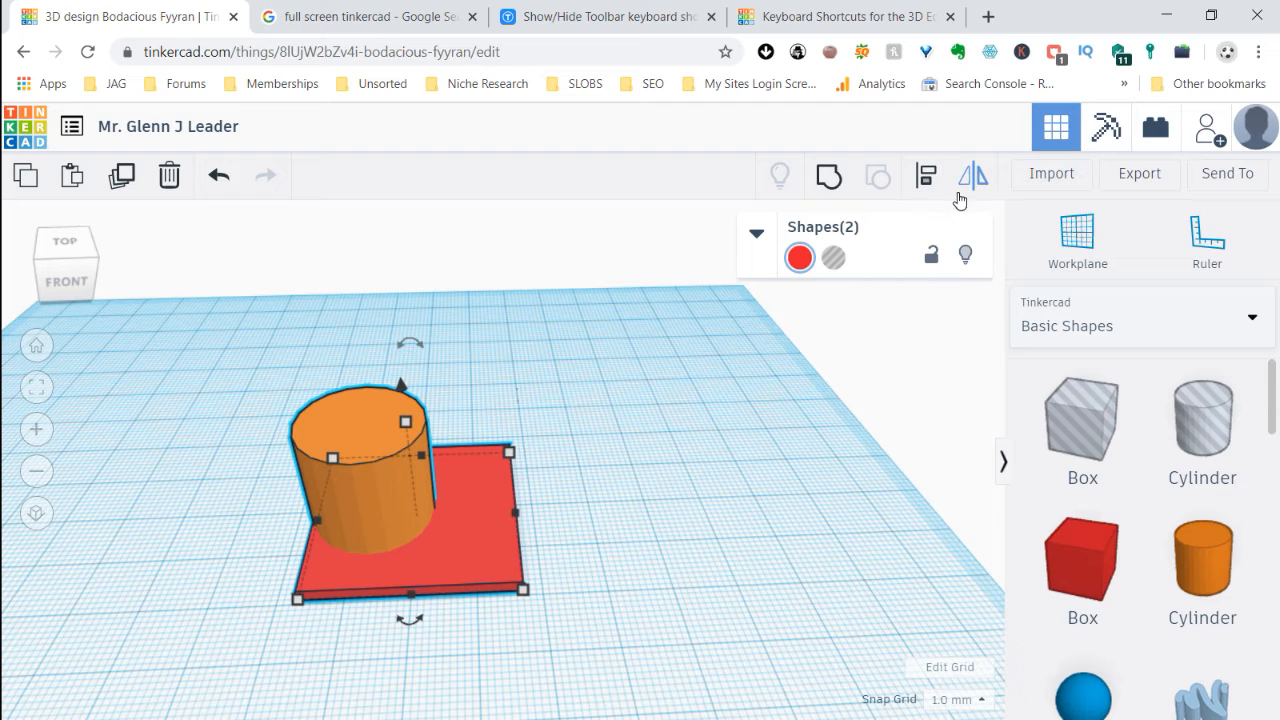
pyautogui.press('l')
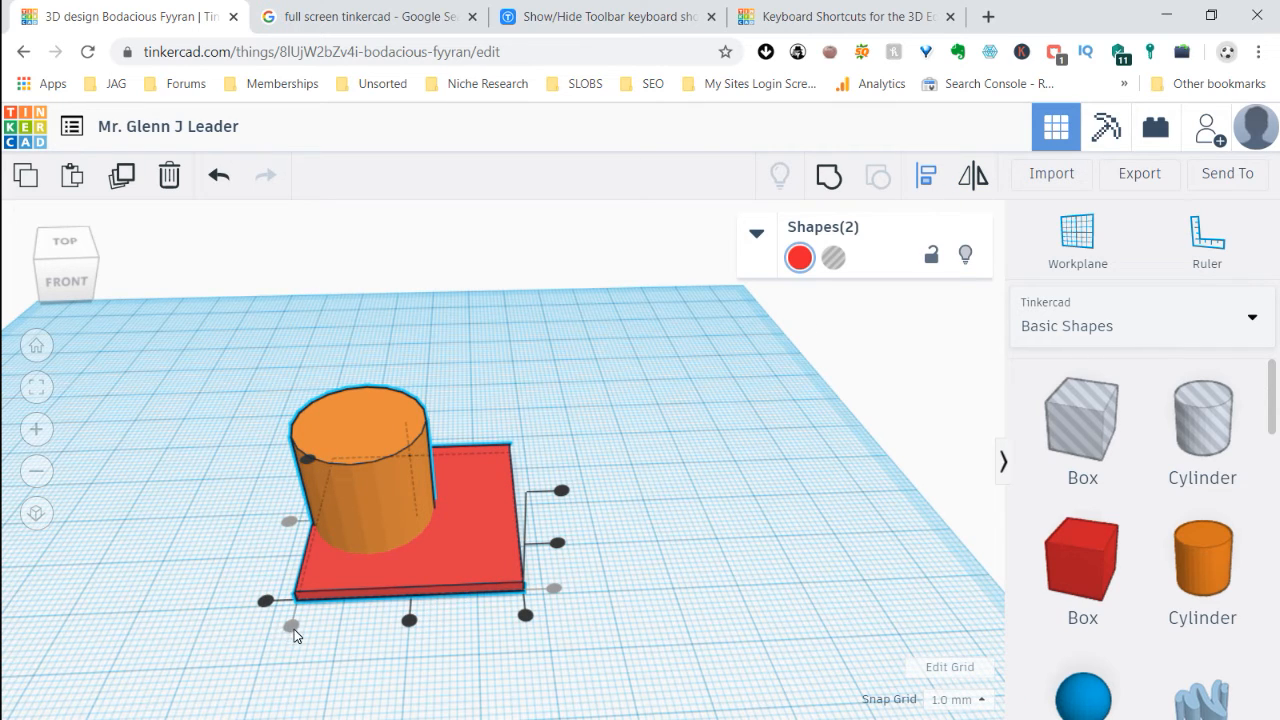
pyautogui.click(410, 622)
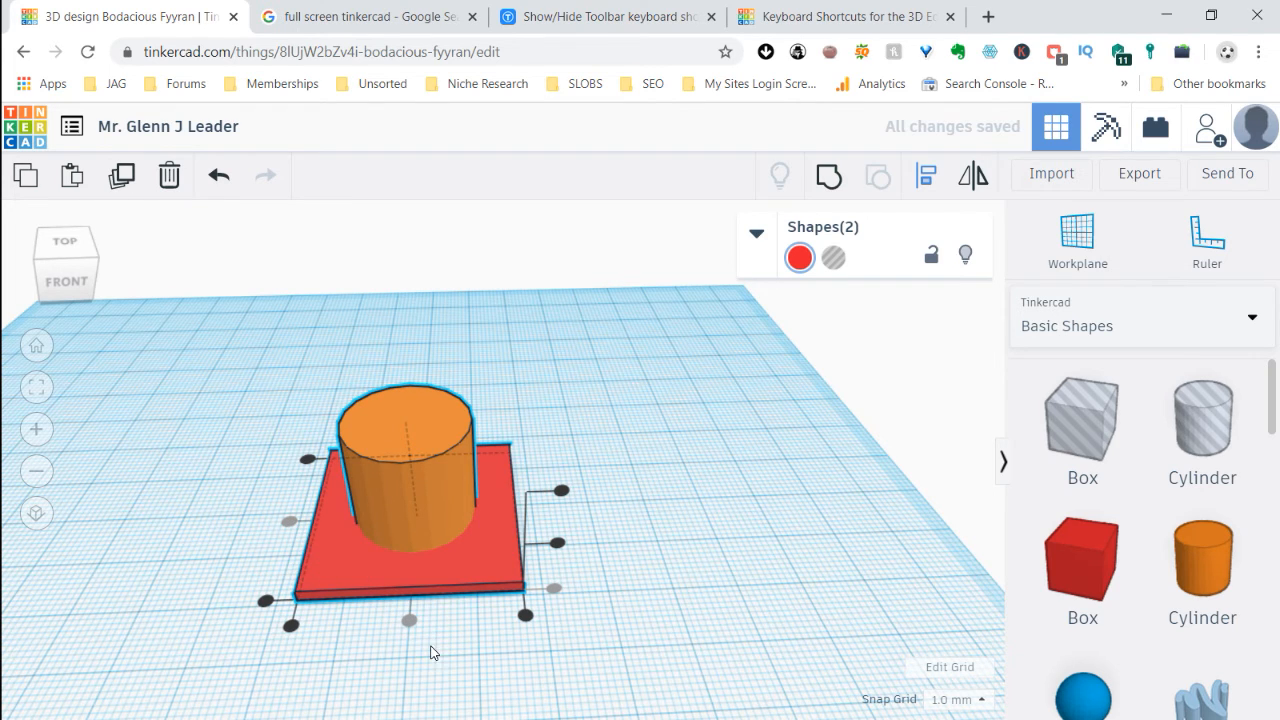
# Align the box and cylinder vertically by their middles
pyautogui.moveTo(694, 506)
pyautogui.mouseDown(button='right')
pyautogui.moveTo(714, 655)
pyautogui.moveTo(686, 651)
pyautogui.moveTo(654, 566)
pyautogui.moveTo(663, 514)
pyautogui.moveTo(694, 506)
pyautogui.mouseUp(button='right')
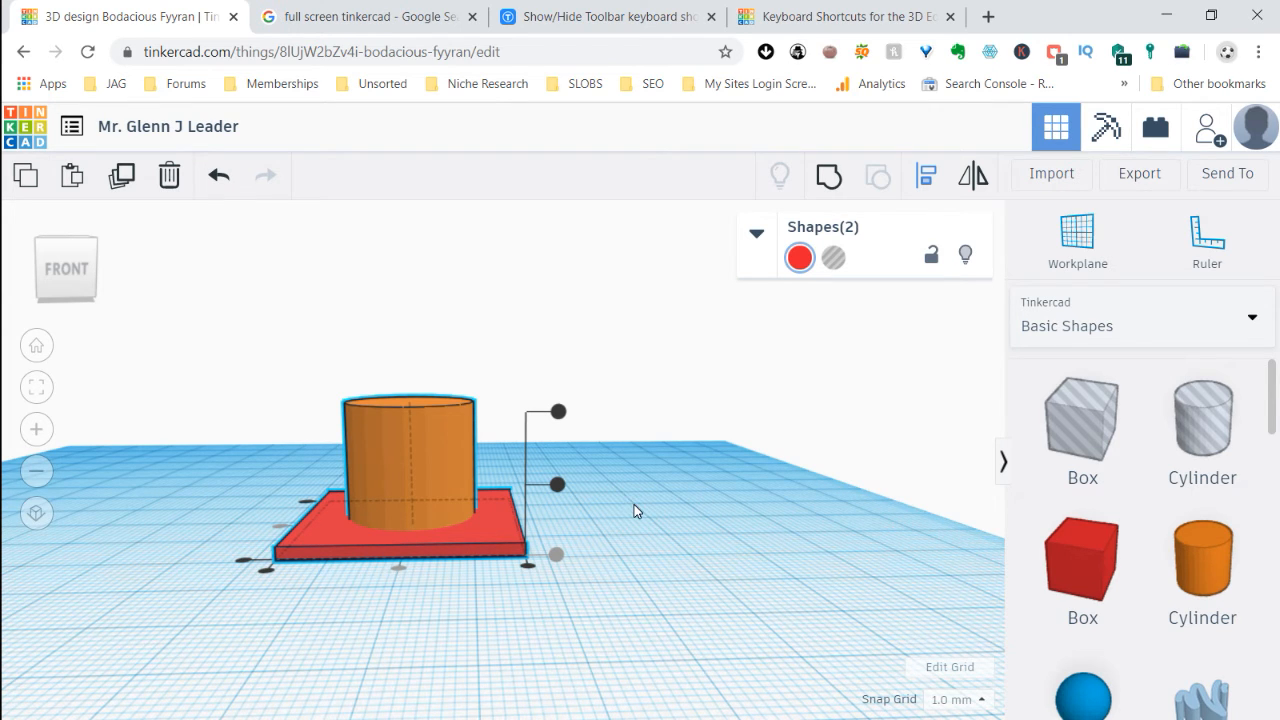
pyautogui.moveTo(700, 545); pyautogui.dragTo(423, 636, button='right')
pyautogui.moveTo(340, 594); pyautogui.dragTo(726, 591, button='right')
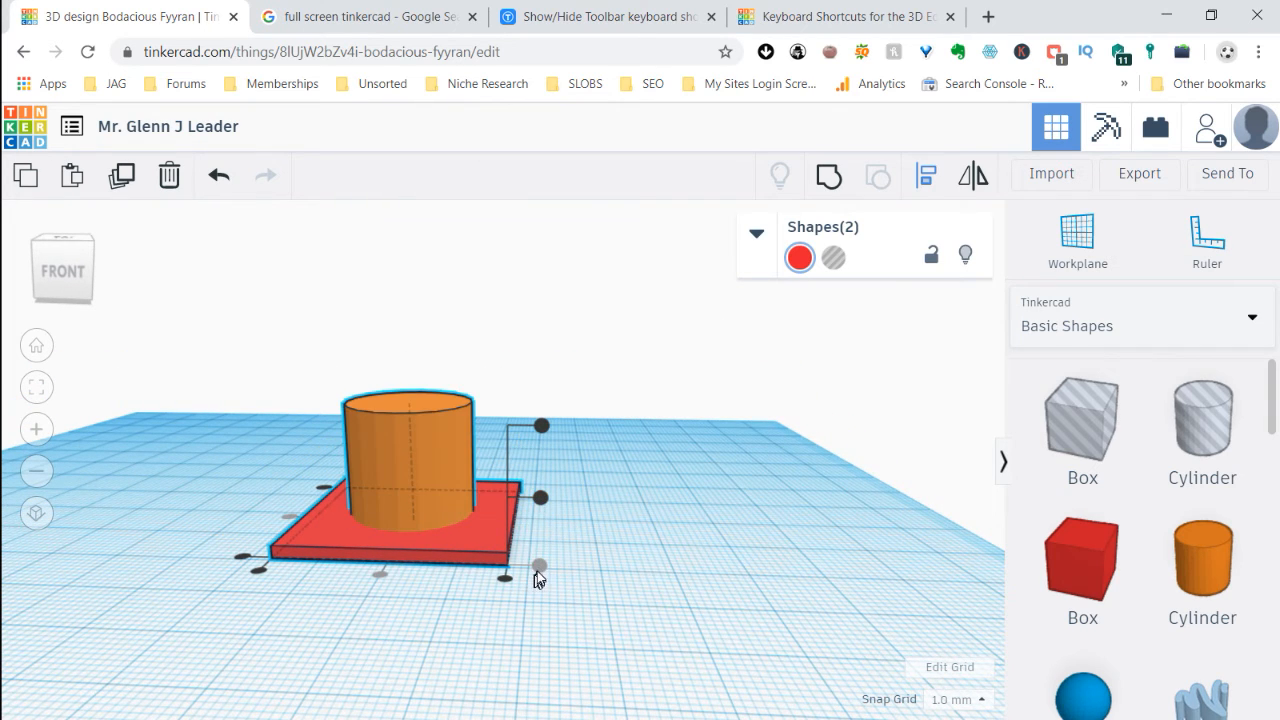
pyautogui.click(540, 497)
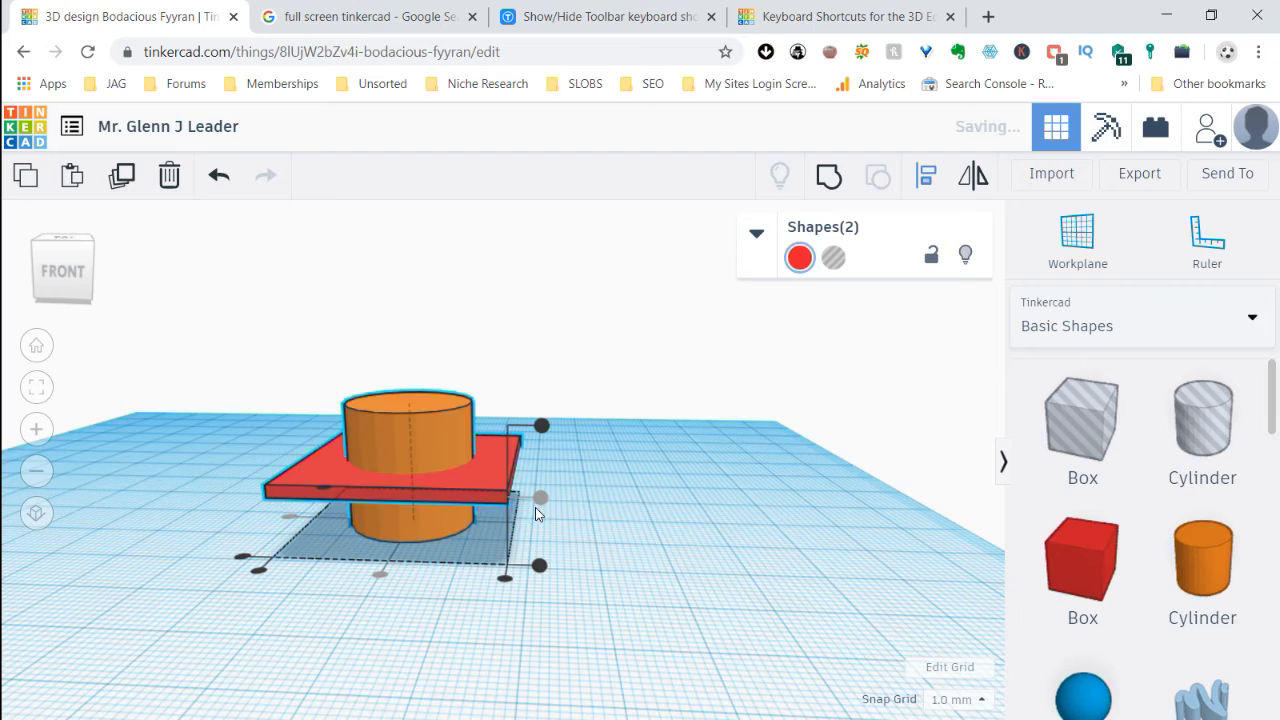
# Align the box and cylinder vertically so that their top faces are flush
pyautogui.moveTo(670, 585); pyautogui.dragTo(656, 623, button='right')
pyautogui.press('l')
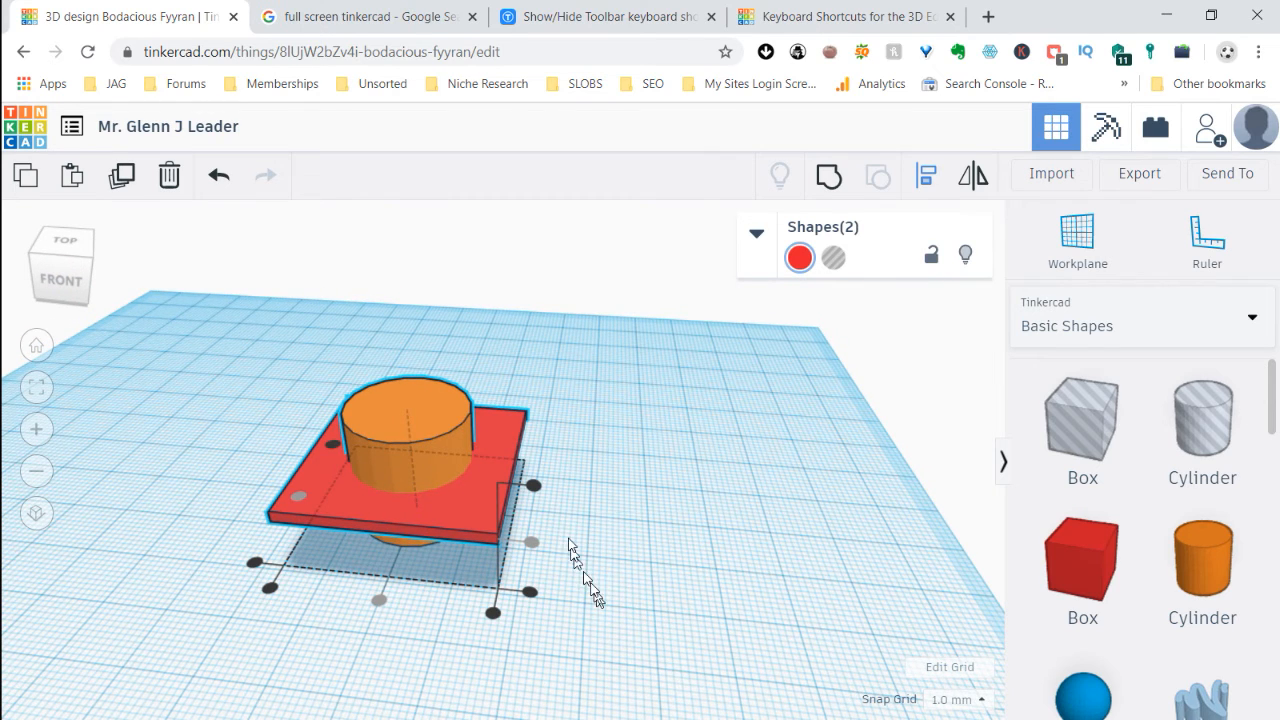
pyautogui.click(533, 486)
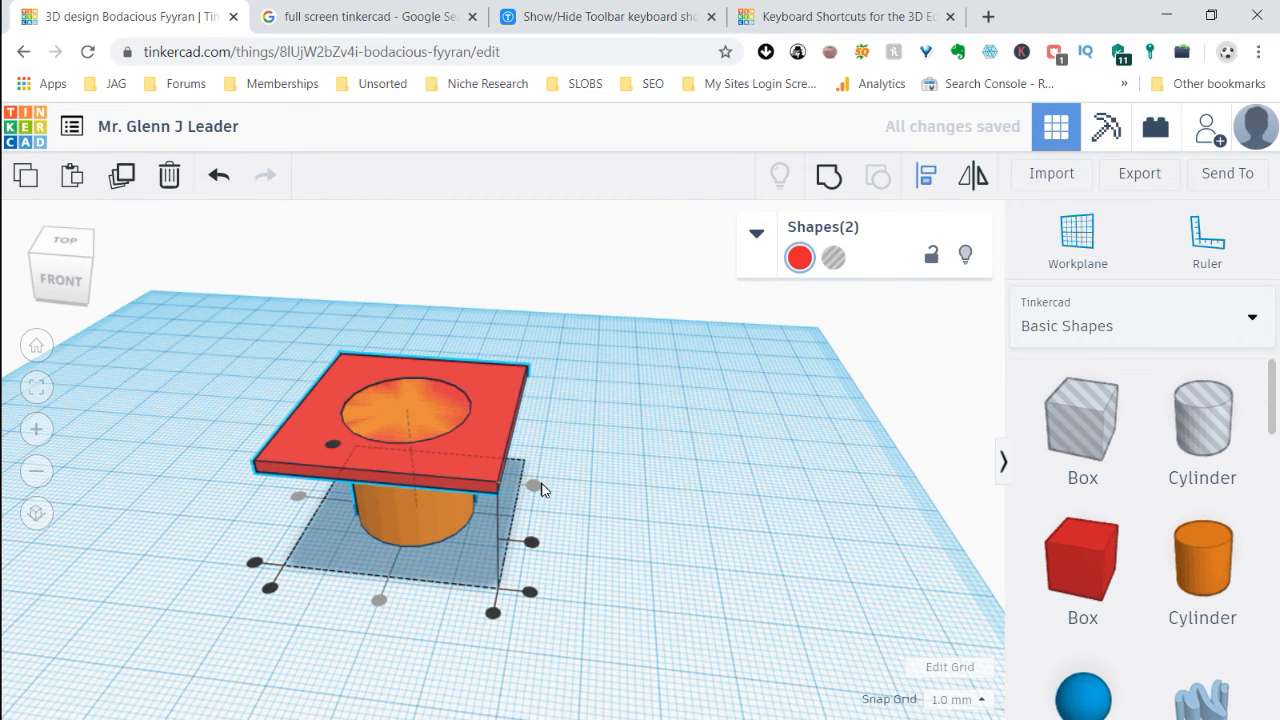
# Group the box and cylinder into one shape and move it about 13 mm sideways on the workplane
pyautogui.moveTo(753, 574)
pyautogui.mouseDown(button='right')
pyautogui.moveTo(748, 516)
pyautogui.moveTo(766, 586)
pyautogui.mouseUp(button='right')
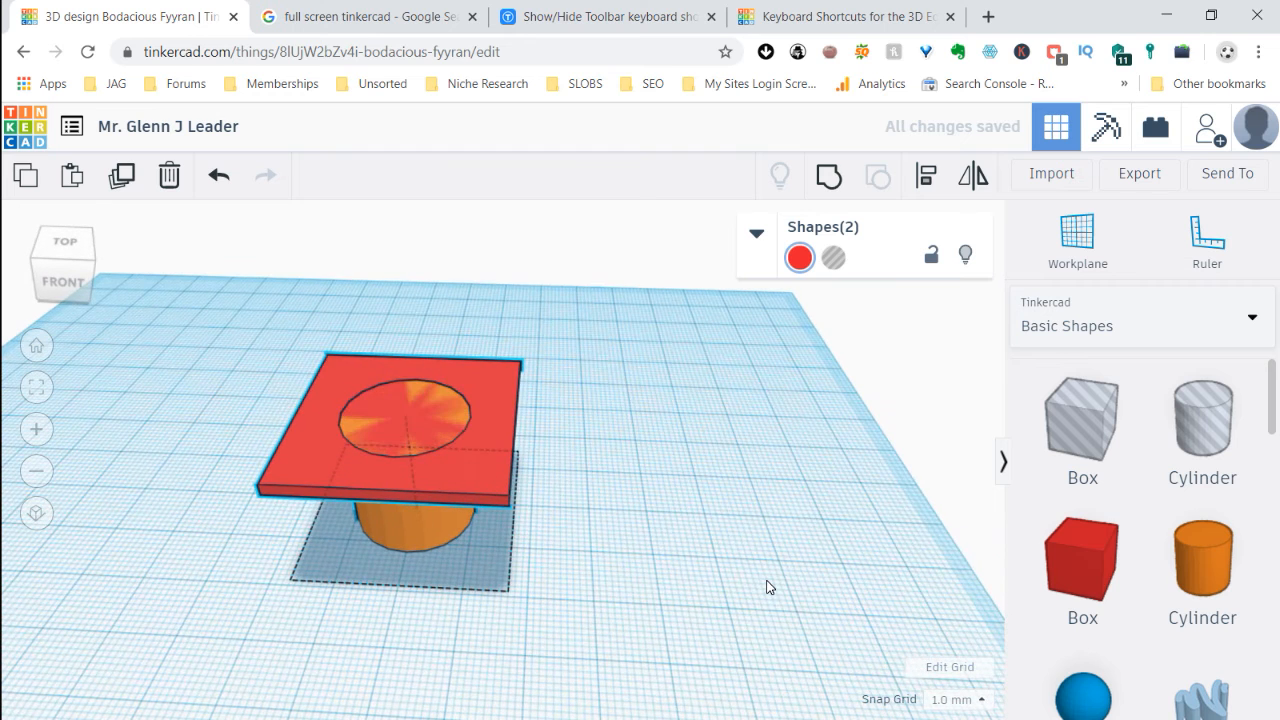
pyautogui.click(829, 177)
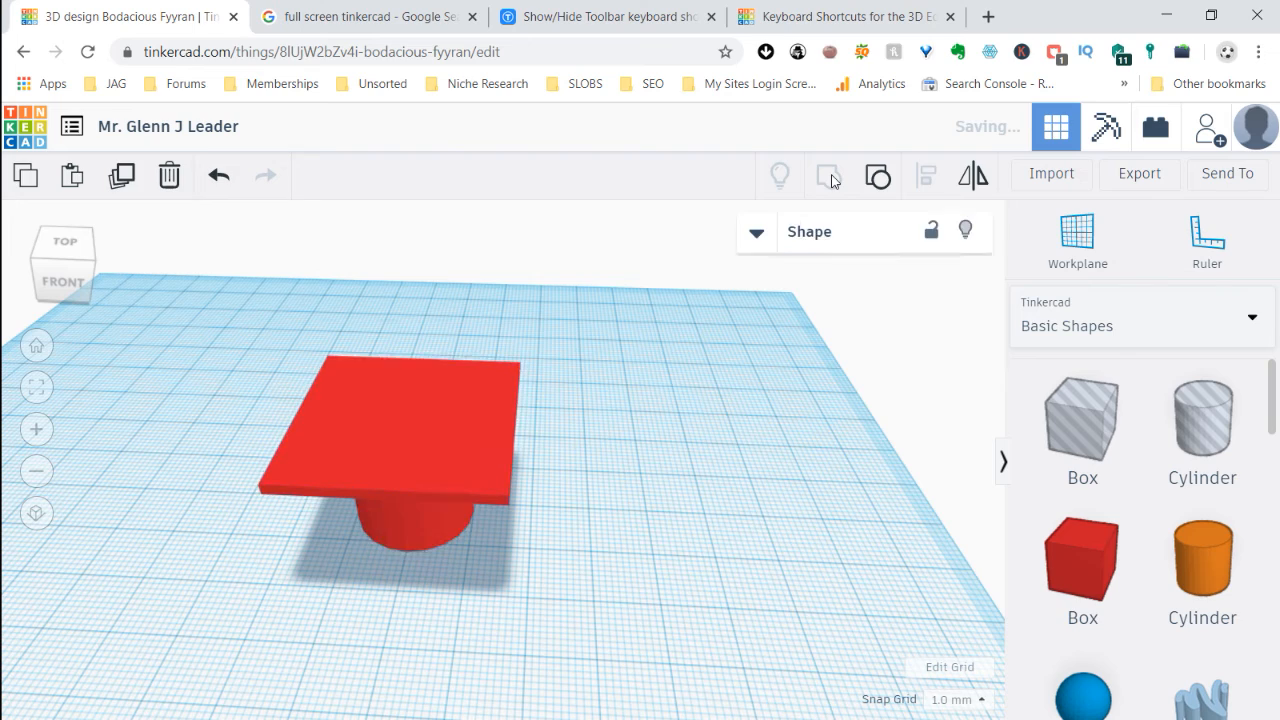
pyautogui.moveTo(726, 531); pyautogui.dragTo(565, 502, button='right')
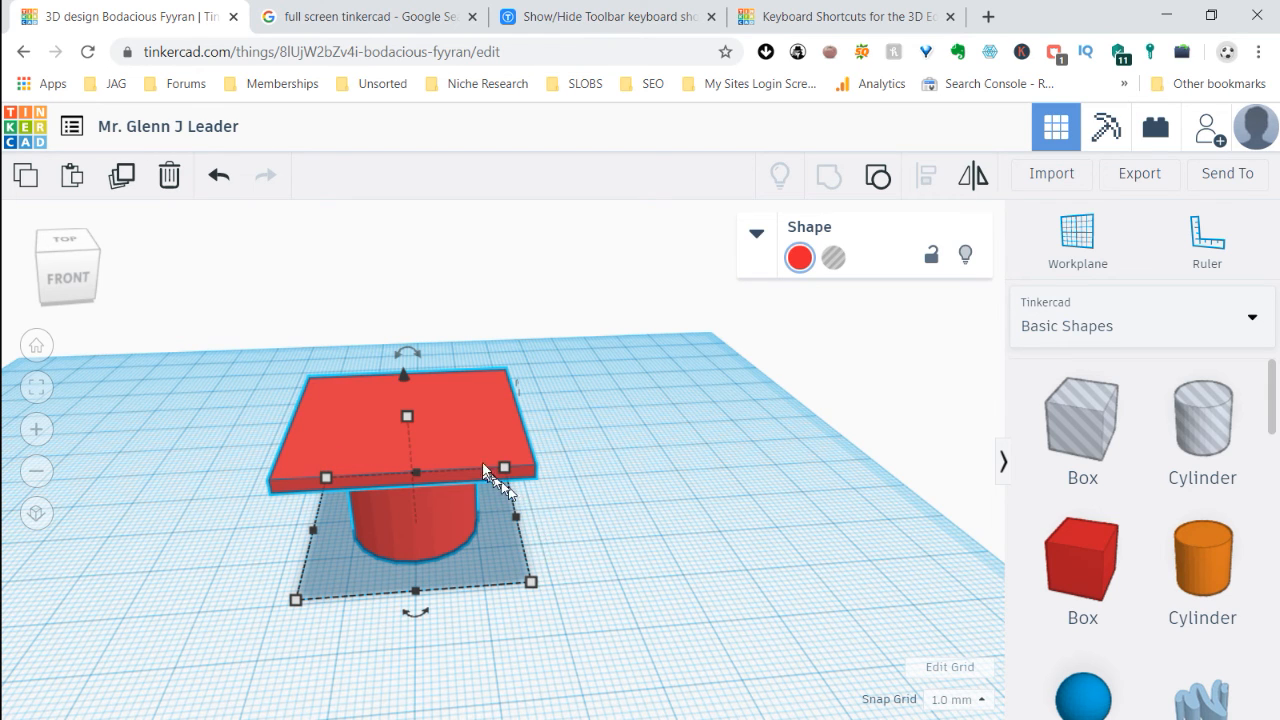
pyautogui.moveTo(476, 449); pyautogui.dragTo(560, 432)
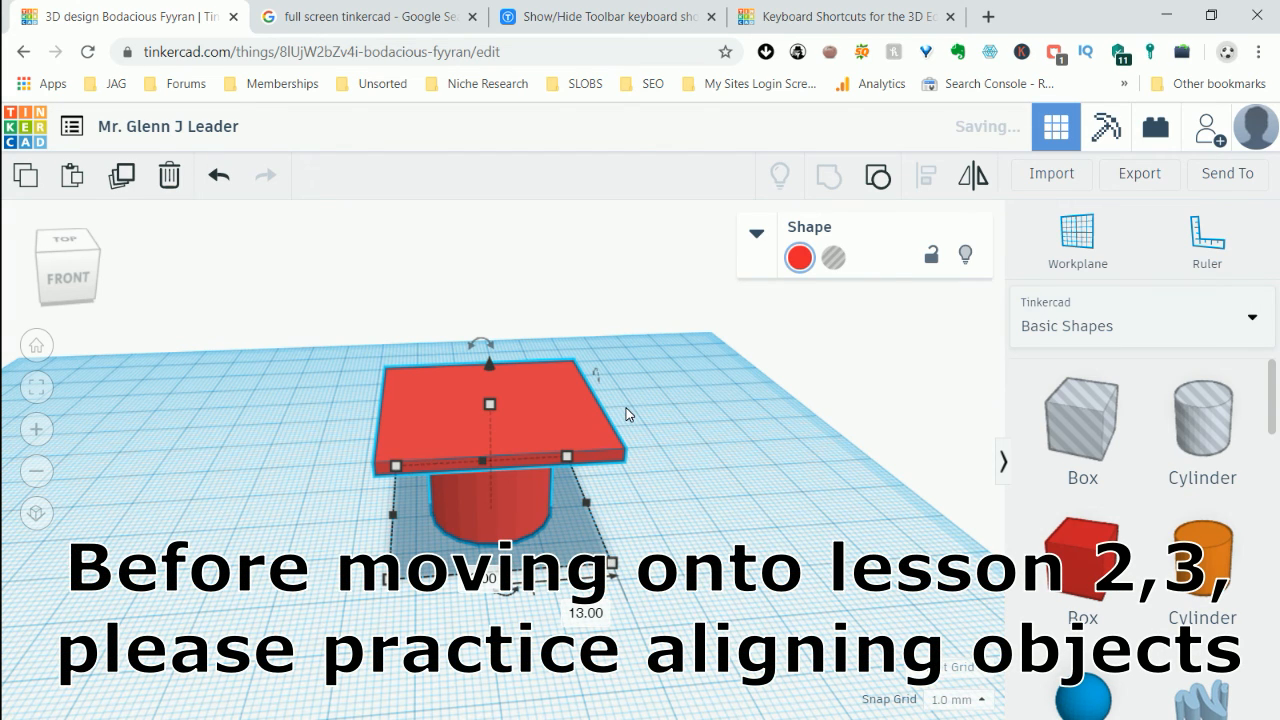